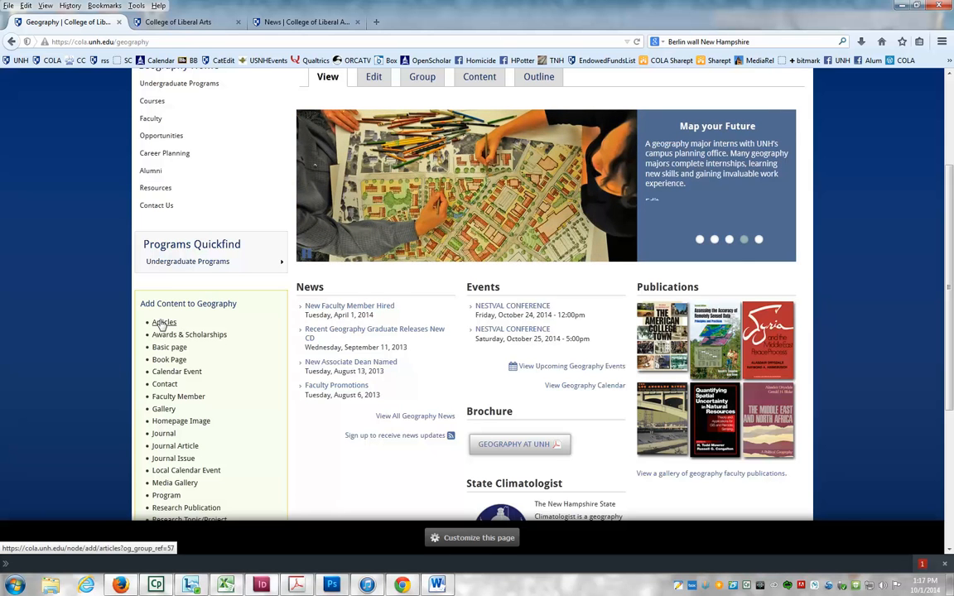
- Start a new Geography article and paste the copied headline into the Title field
{"action": "left_click", "coordinate": [162, 323]}
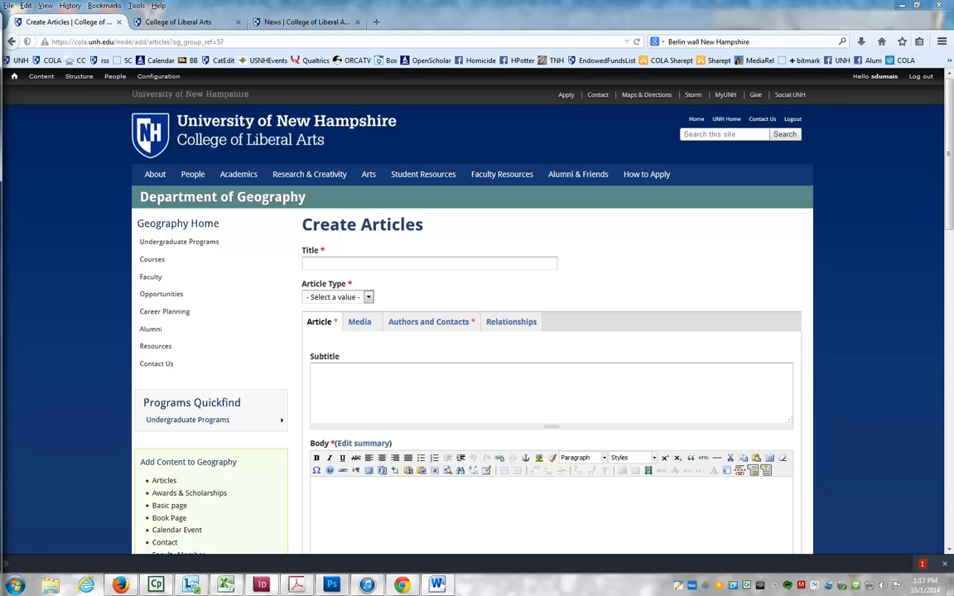
{"action": "left_click", "coordinate": [394, 265]}
{"action": "key", "text": "ctrl+v"}
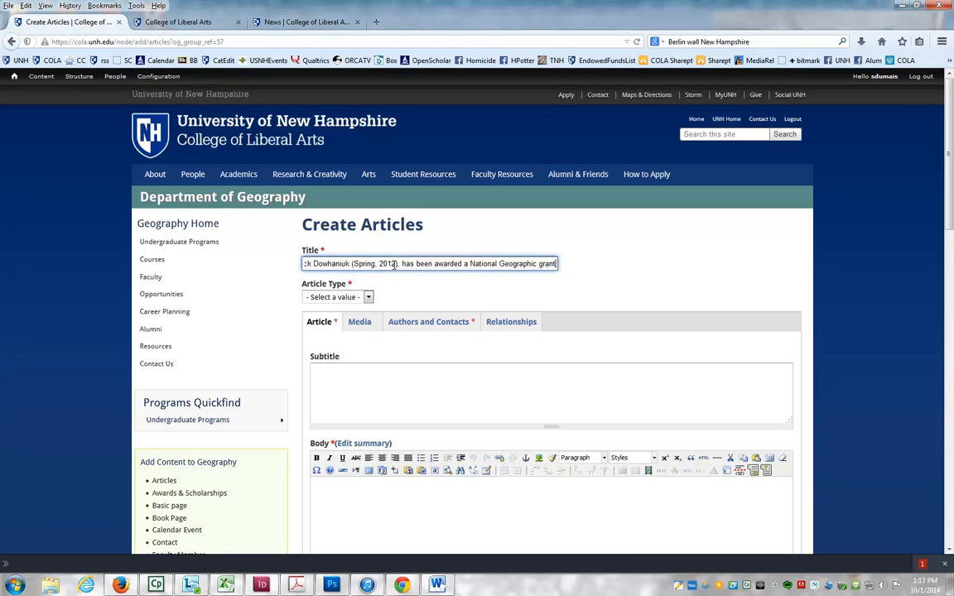
- Shorten the title by deleting the comma after 'graduate' and the '(Spring, 2012), has been' phrase
{"action": "key", "text": "Home"}
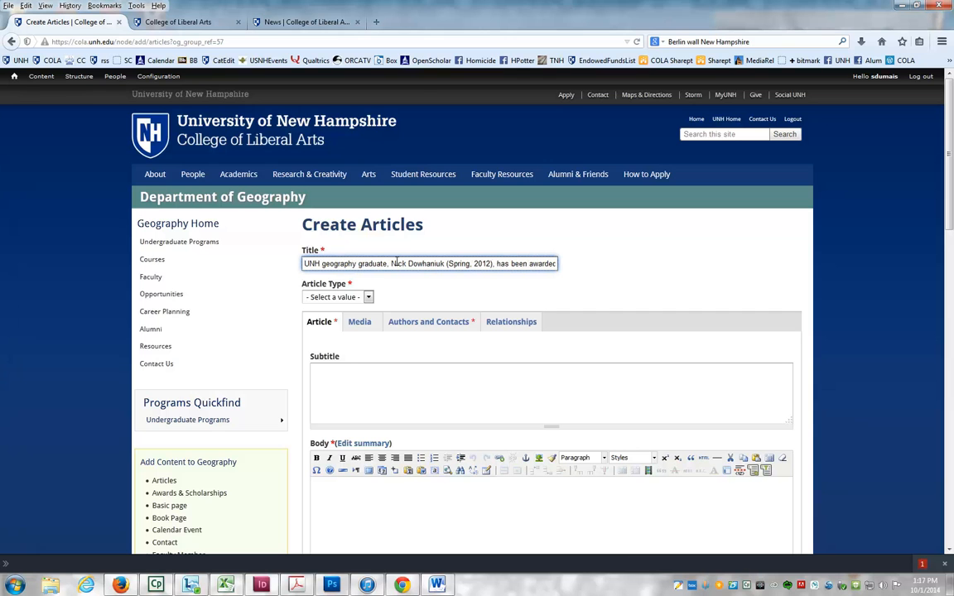
{"action": "left_click", "coordinate": [387, 267]}
{"action": "key", "text": "Delete"}
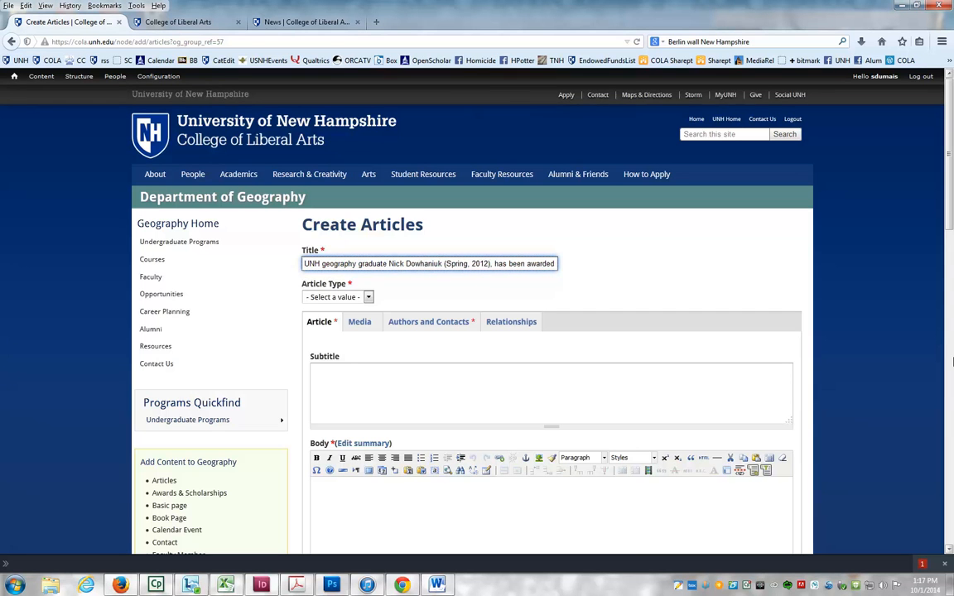
{"action": "key", "text": "ctrl+Right"}
{"action": "key", "text": "ctrl+Right"}
{"action": "key", "text": "Delete"}
{"action": "key", "text": "Delete"}
{"action": "key", "text": "Delete"}
{"action": "key", "text": "Delete"}
{"action": "key", "text": "Delete"}
{"action": "key", "text": "Delete"}
{"action": "key", "text": "Delete"}
{"action": "key", "text": "Delete"}
{"action": "key", "text": "Delete"}
{"action": "key", "text": "Delete"}
{"action": "key", "text": "Delete"}
{"action": "key", "text": "Delete"}
{"action": "key", "text": "Delete"}
{"action": "key", "text": "Delete"}
{"action": "key", "text": "Delete"}
{"action": "key", "text": "Delete"}
{"action": "key", "text": "Delete"}
{"action": "key", "text": "Delete"}
{"action": "key", "text": "Delete"}
{"action": "key", "text": "Delete"}
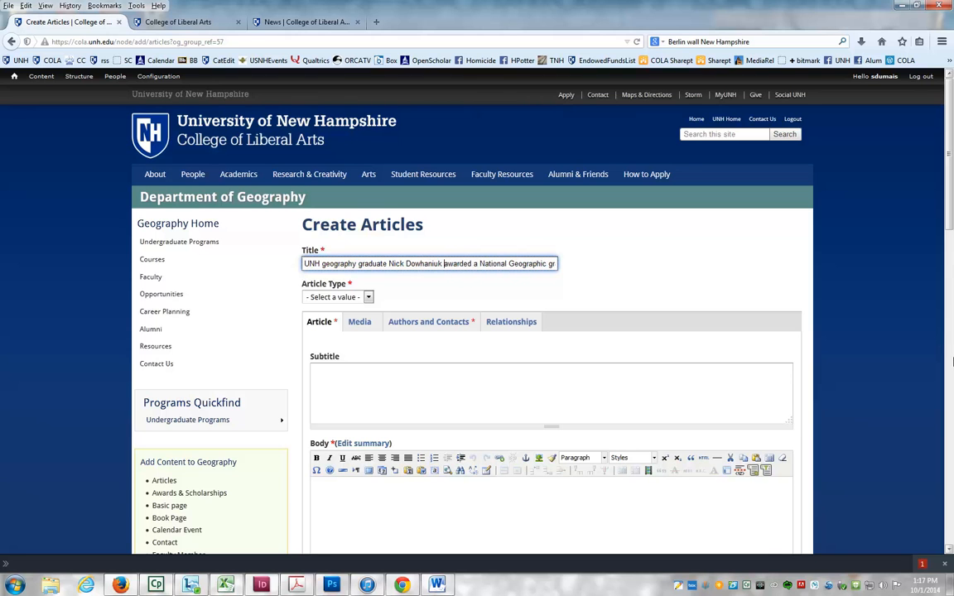
- Capitalize the title words so it reads '… Geography Graduate … Awarded a National Geographic Grant'
{"action": "key", "text": "ctrl+Right"}
{"action": "key", "text": "ctrl+Right"}
{"action": "key", "text": "ctrl+Right"}
{"action": "key", "text": "ctrl+Right"}
{"action": "key", "text": "ctrl+Right"}
{"action": "key", "text": "Home"}
{"action": "left_click_drag", "start_coordinate": [321, 263], "coordinate": [365, 264]}
{"action": "type", "text": "G"}
{"action": "type", "text": "G"}
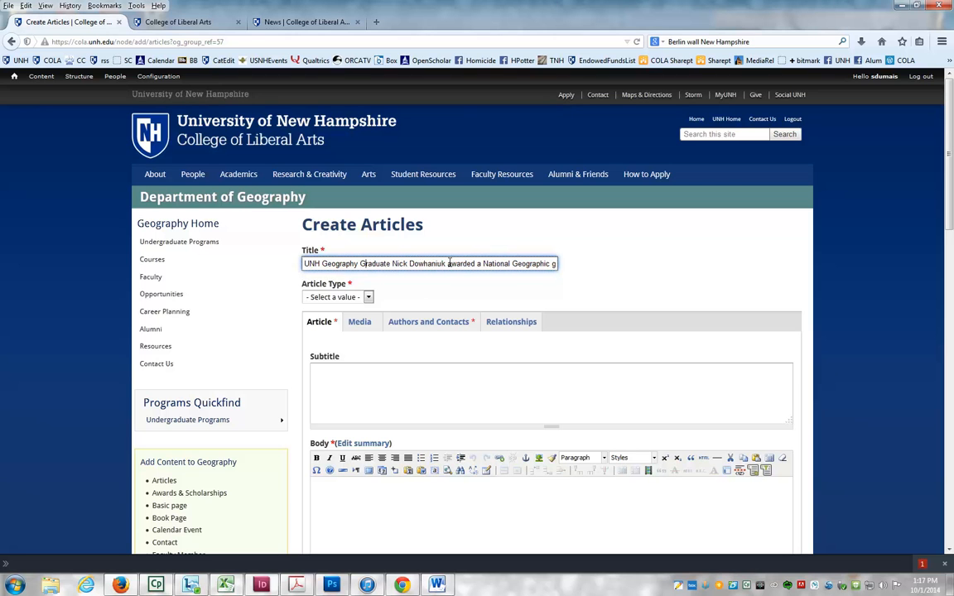
{"action": "left_click", "coordinate": [449, 264]}
{"action": "type", "text": "A"}
{"action": "key", "text": "BackSpace"}
{"action": "type", "text": "A"}
{"action": "key", "text": "Delete"}
{"action": "left_click", "coordinate": [553, 263]}
{"action": "type", "text": "Grant"}
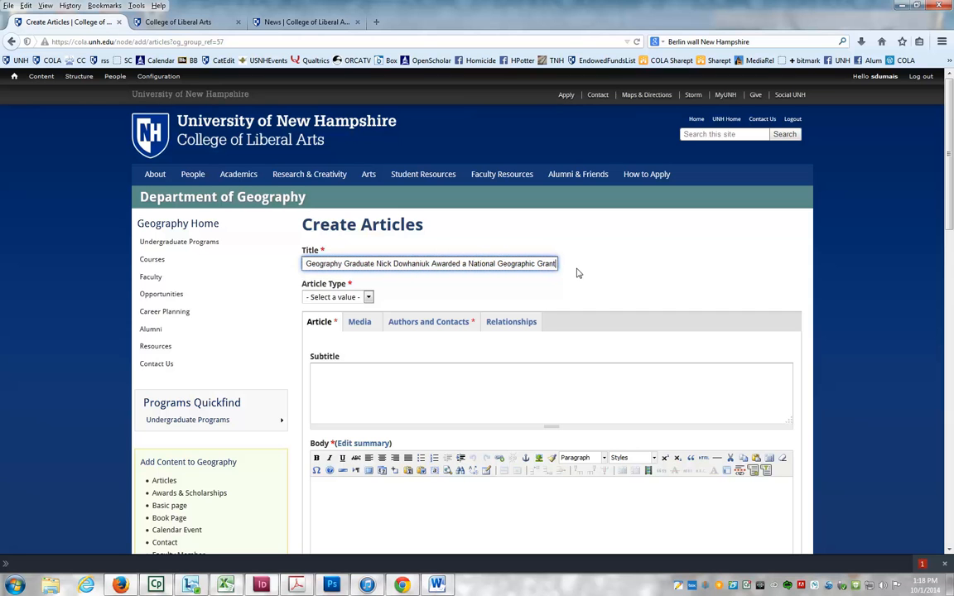
- Review the Article Type options and browse the College of Liberal Arts News listing for comparable stories
{"action": "left_click", "coordinate": [367, 298]}
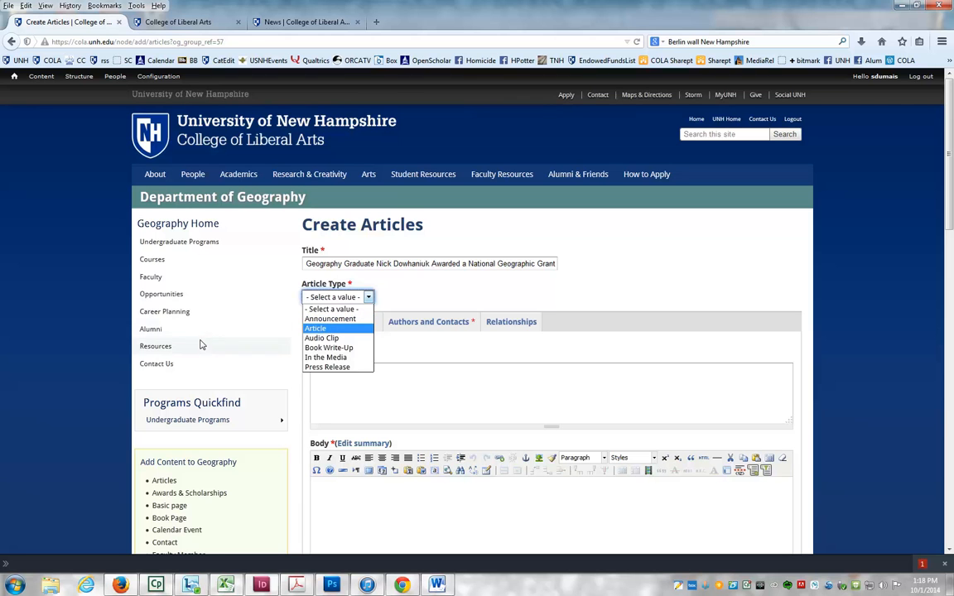
{"action": "left_click", "coordinate": [232, 341]}
{"action": "left_click", "coordinate": [176, 23]}
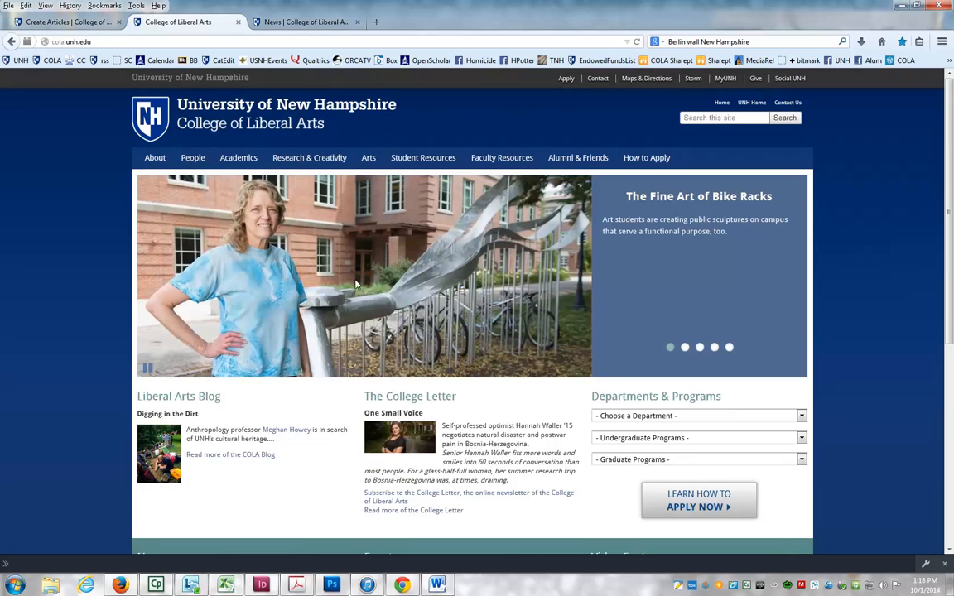
{"action": "mouse_move", "coordinate": [155, 159]}
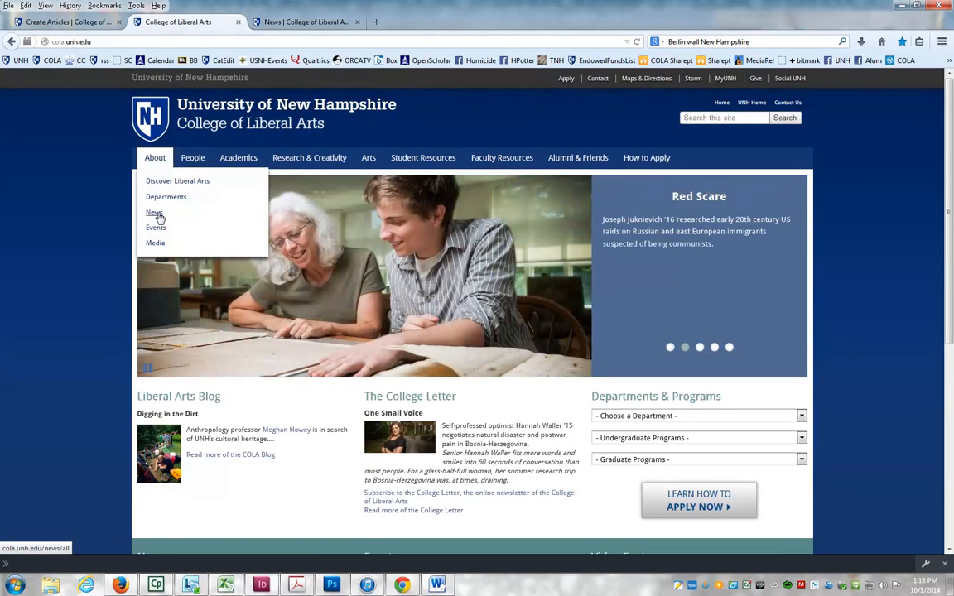
{"action": "left_click", "coordinate": [157, 213]}
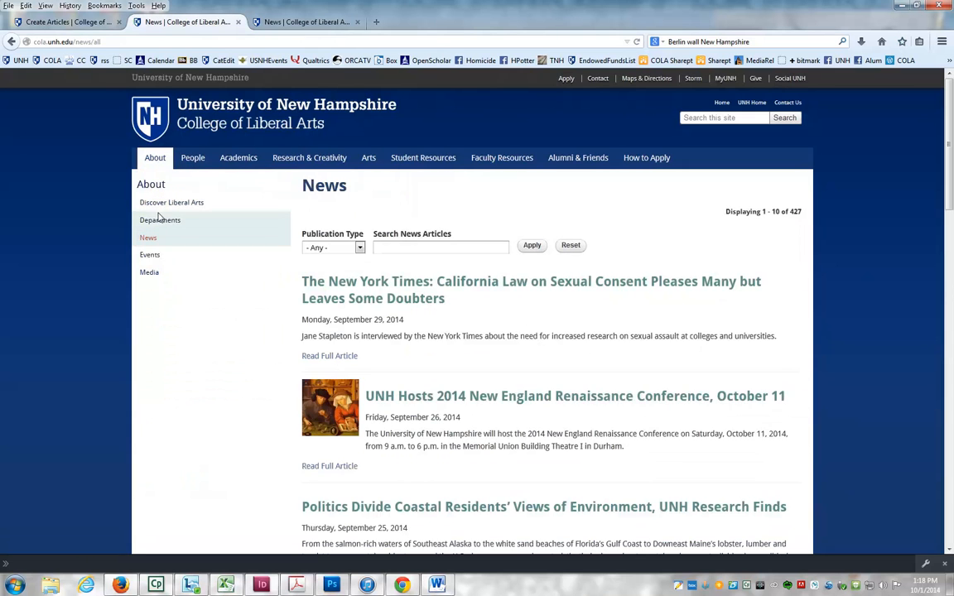
{"action": "scroll", "coordinate": [542, 303], "scroll_direction": "down", "scroll_amount": 4}
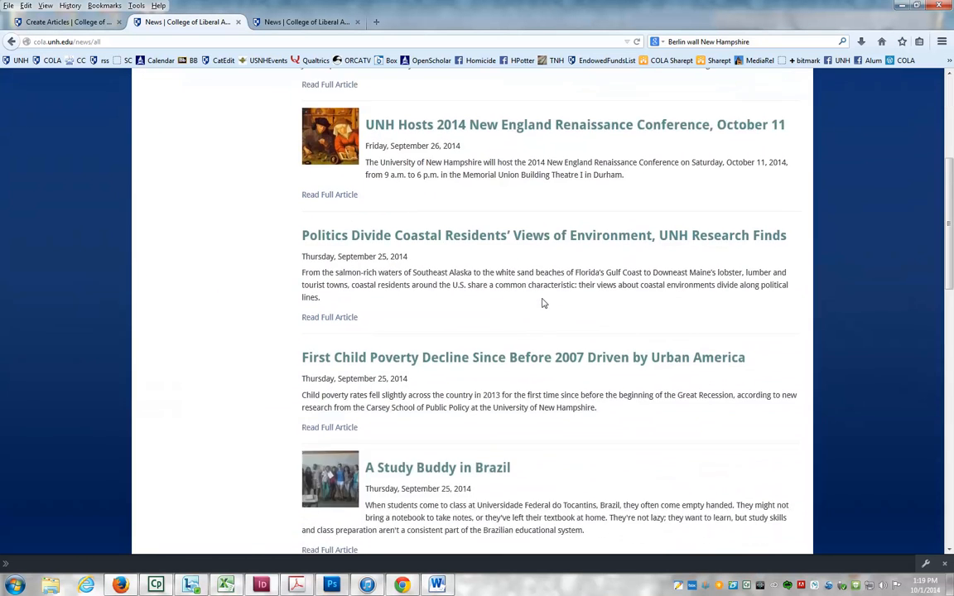
{"action": "scroll", "coordinate": [542, 304], "scroll_direction": "up", "scroll_amount": 3}
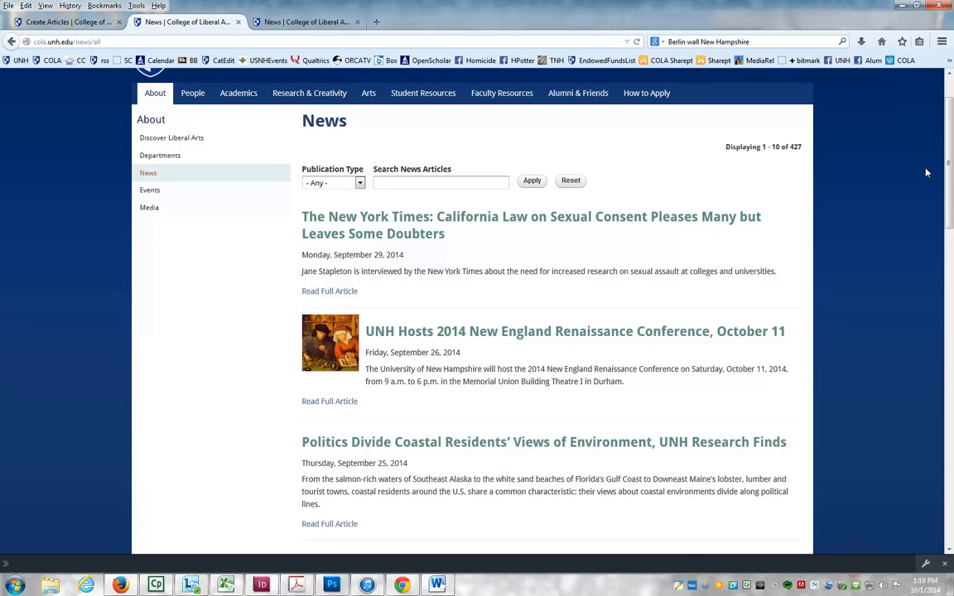
{"action": "left_click_drag", "start_coordinate": [949, 161], "coordinate": [905, 458]}
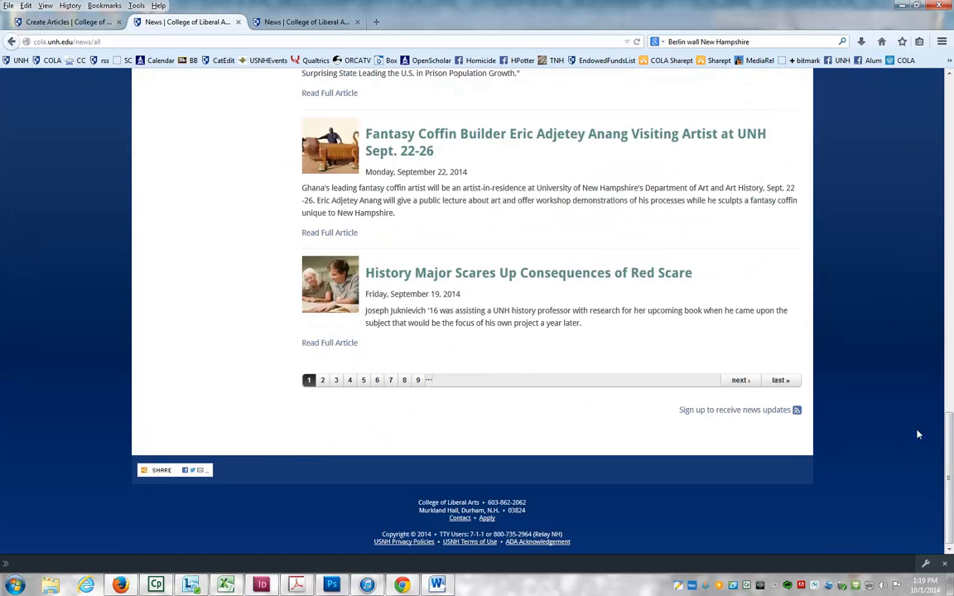
{"action": "left_click_drag", "start_coordinate": [949, 423], "coordinate": [951, 74]}
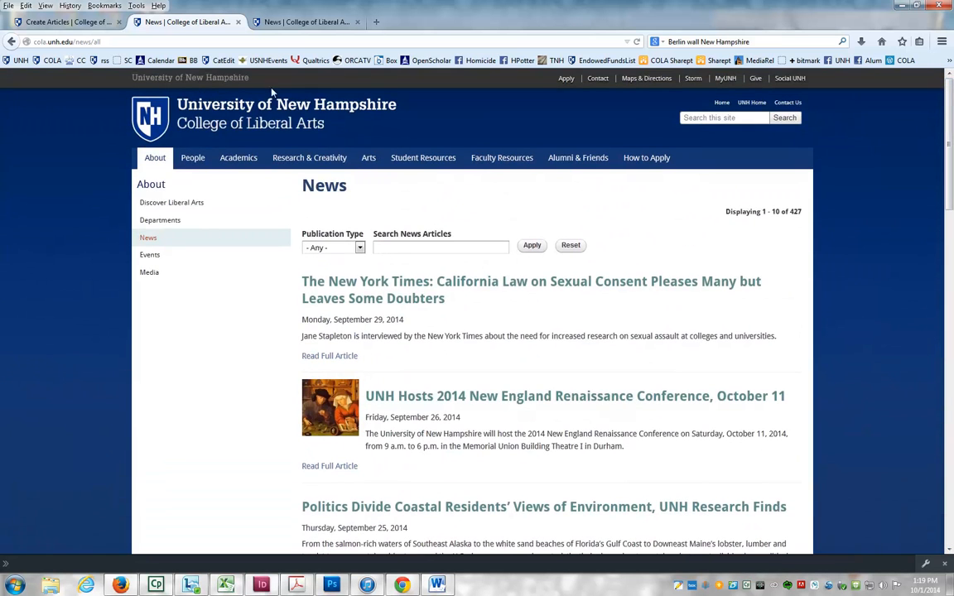
{"action": "left_click", "coordinate": [291, 22]}
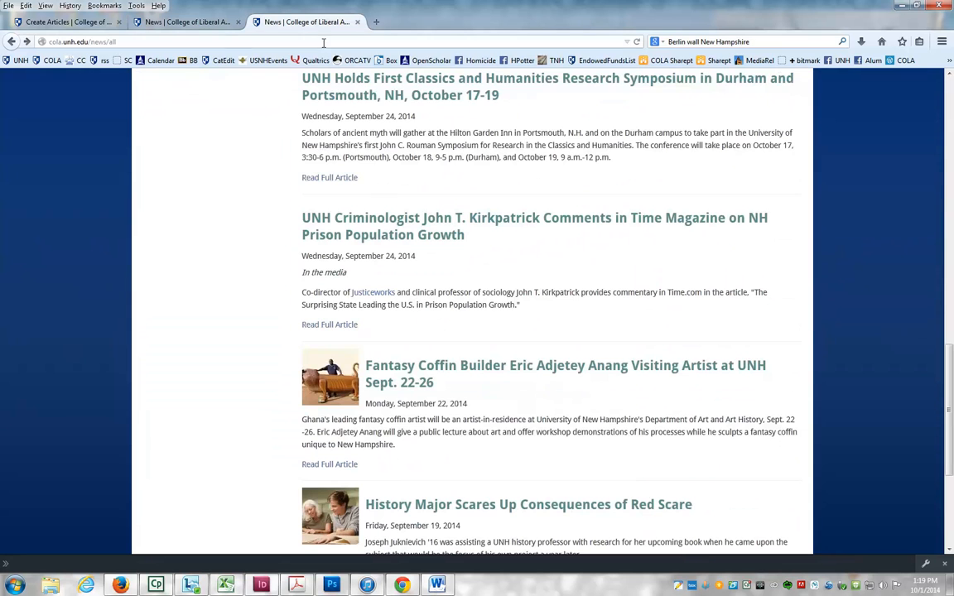
{"action": "left_click", "coordinate": [204, 25]}
{"action": "left_click", "coordinate": [240, 126]}
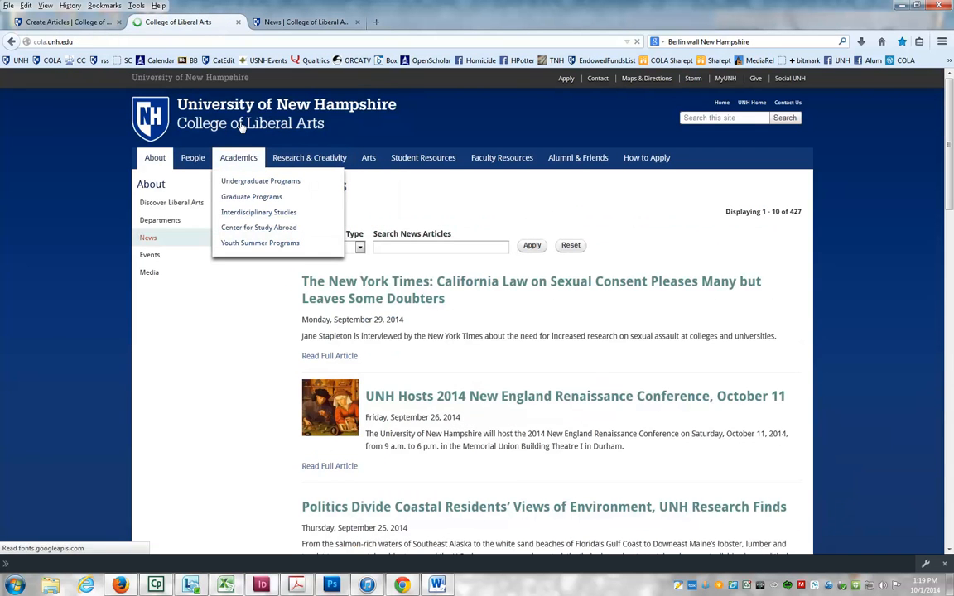
{"action": "scroll", "coordinate": [949, 209], "scroll_direction": "down", "scroll_amount": 3}
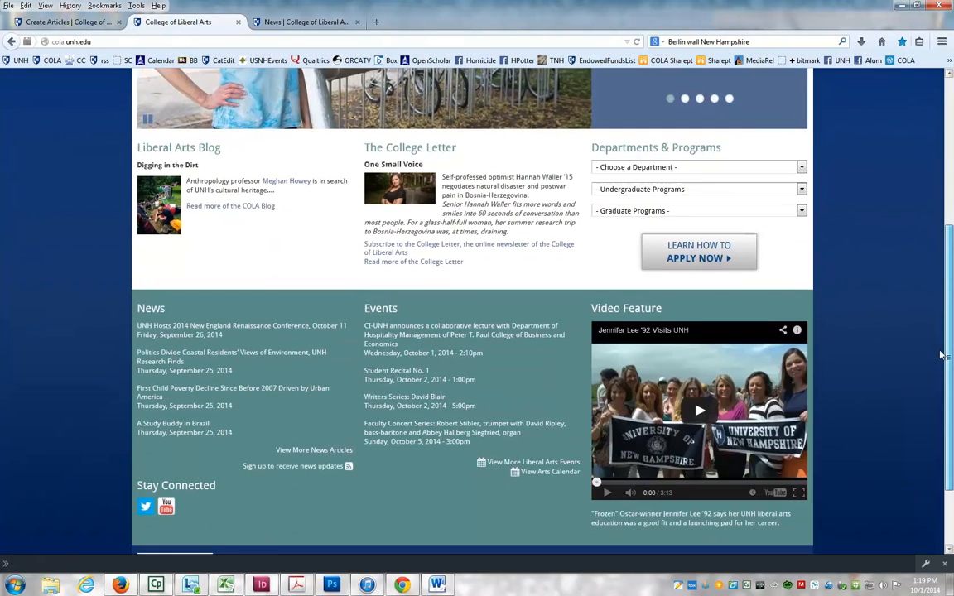
- Check the Article Type options again and filter the News listing by the In the Media publication type
{"action": "left_click", "coordinate": [83, 23]}
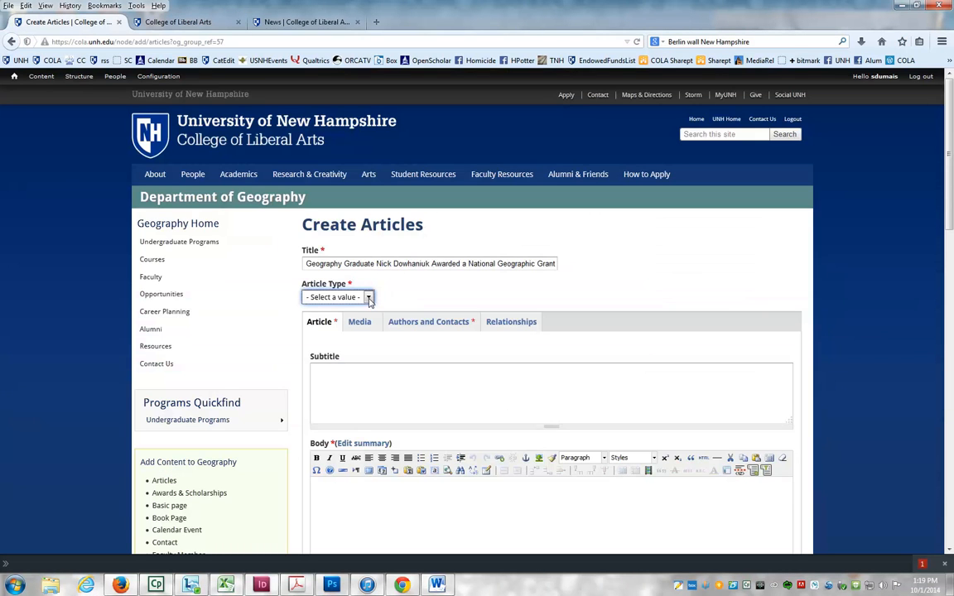
{"action": "left_click", "coordinate": [365, 297]}
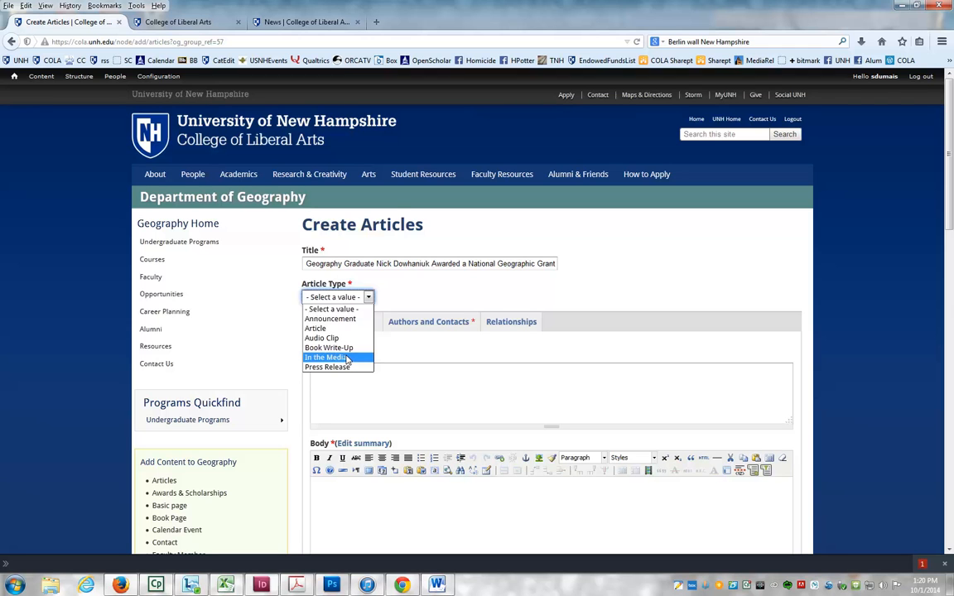
{"action": "left_click", "coordinate": [191, 22]}
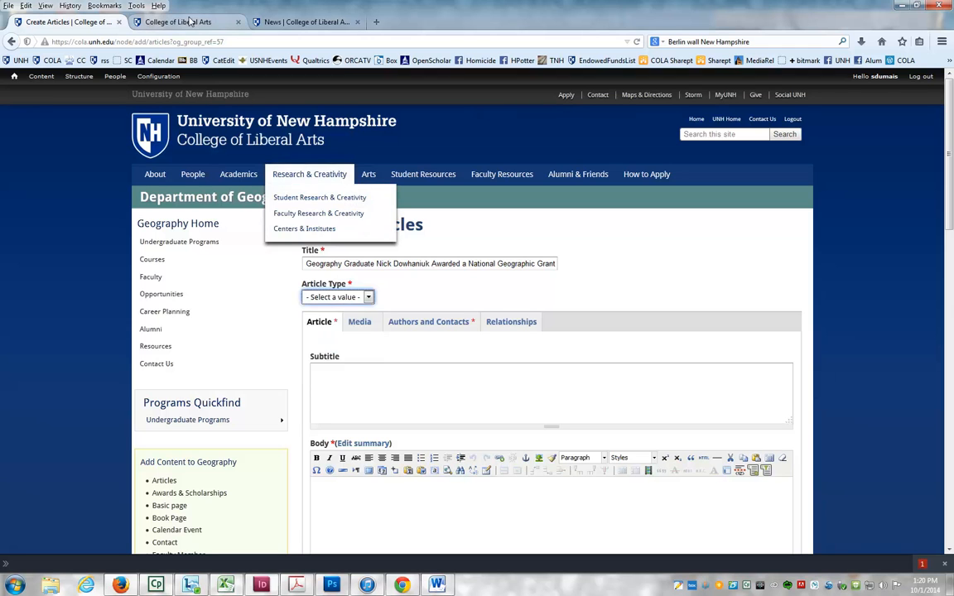
{"action": "left_click", "coordinate": [193, 23]}
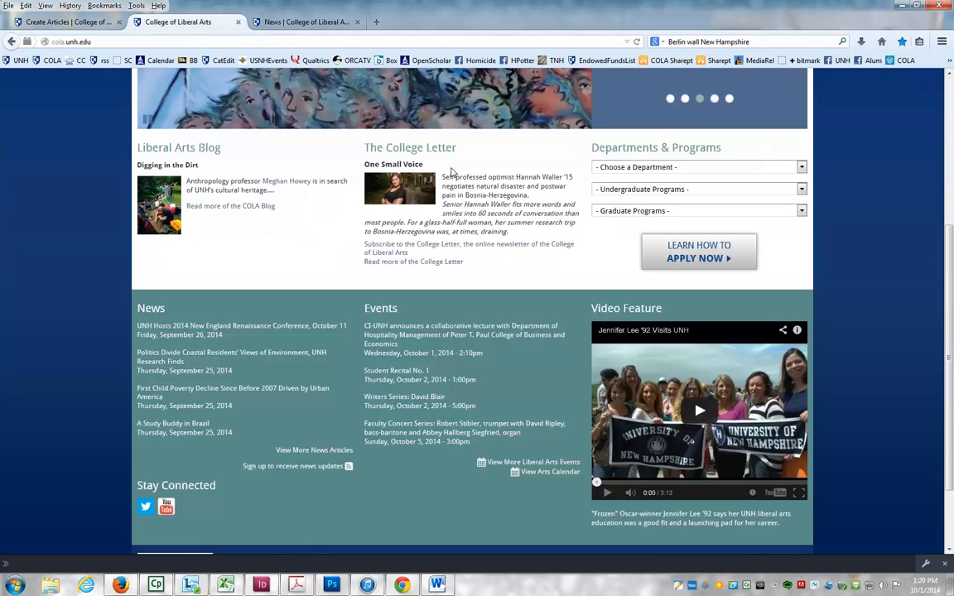
{"action": "scroll", "coordinate": [598, 308], "scroll_direction": "up", "scroll_amount": 3}
{"action": "mouse_move", "coordinate": [155, 159]}
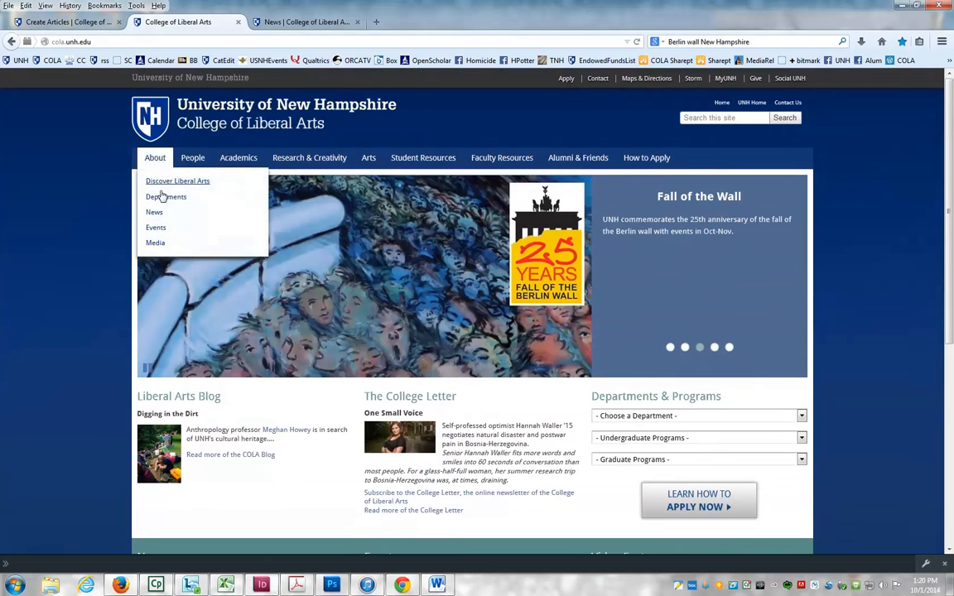
{"action": "left_click", "coordinate": [154, 214]}
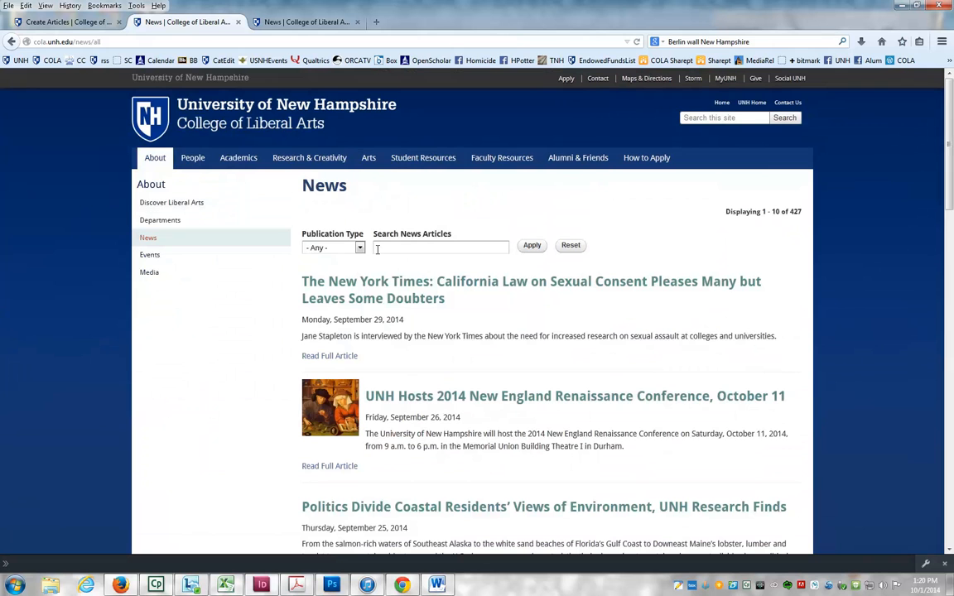
{"action": "left_click", "coordinate": [360, 248]}
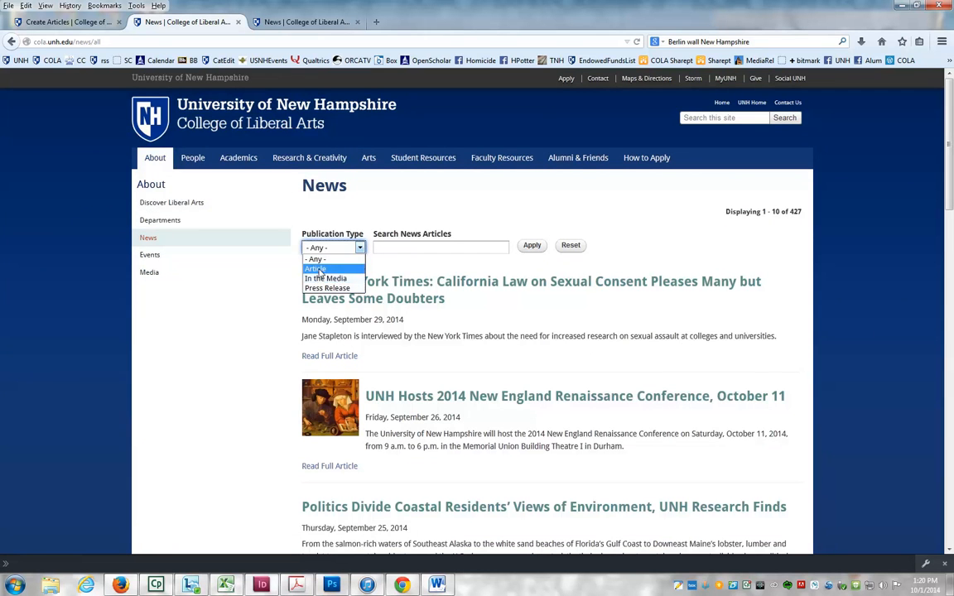
{"action": "left_click", "coordinate": [338, 282]}
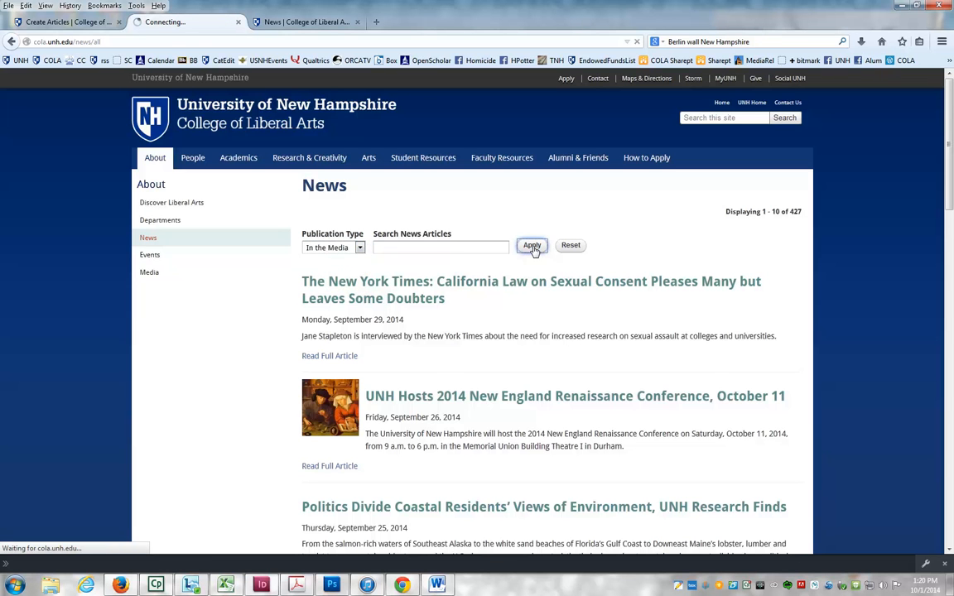
{"action": "scroll", "coordinate": [496, 338], "scroll_direction": "down", "scroll_amount": 3}
{"action": "scroll", "coordinate": [499, 418], "scroll_direction": "down", "scroll_amount": 7}
{"action": "scroll", "coordinate": [499, 418], "scroll_direction": "up", "scroll_amount": 8}
- Set the article's Article Type to Article
{"action": "left_click", "coordinate": [48, 23]}
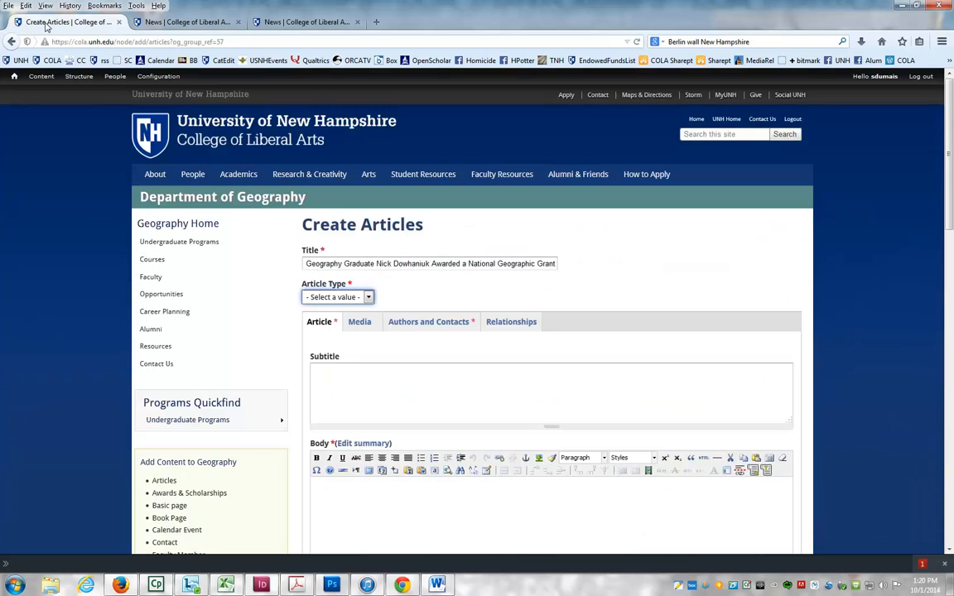
{"action": "left_click", "coordinate": [335, 297]}
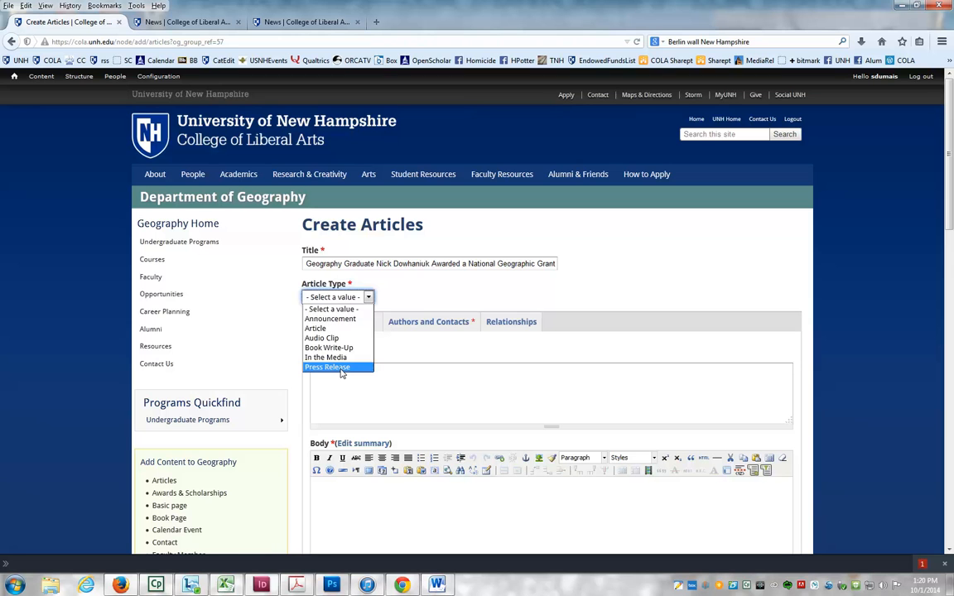
{"action": "left_click", "coordinate": [318, 329]}
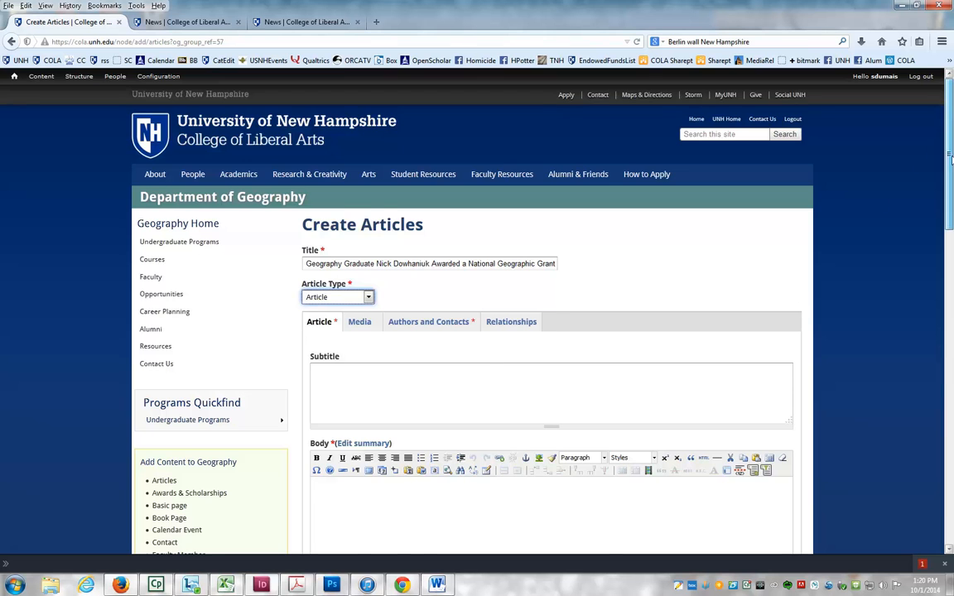
- Paste the article text into the Body editor as plain text
{"action": "scroll", "coordinate": [951, 139], "scroll_direction": "down", "scroll_amount": 4}
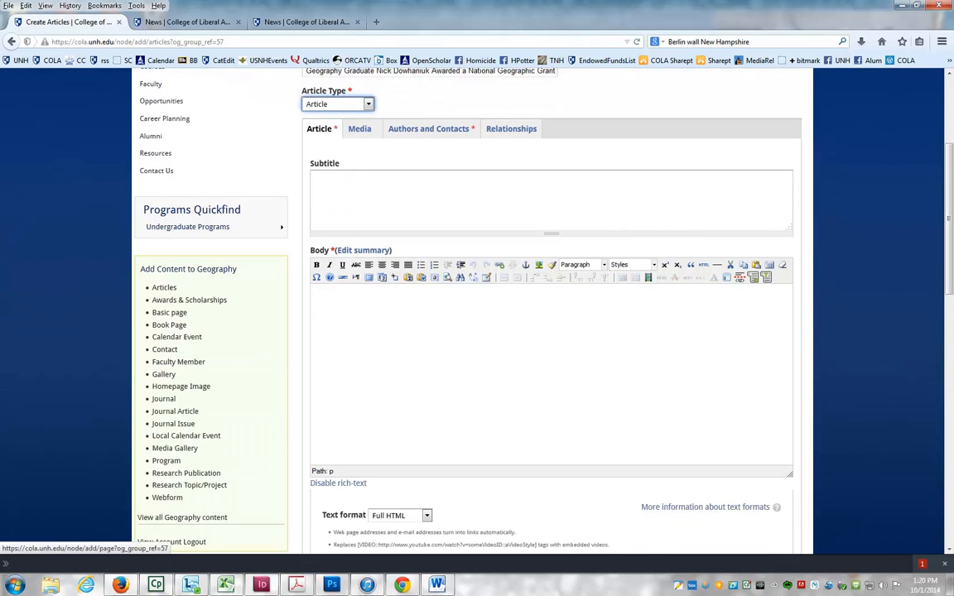
{"action": "key", "text": "alt+Tab"}
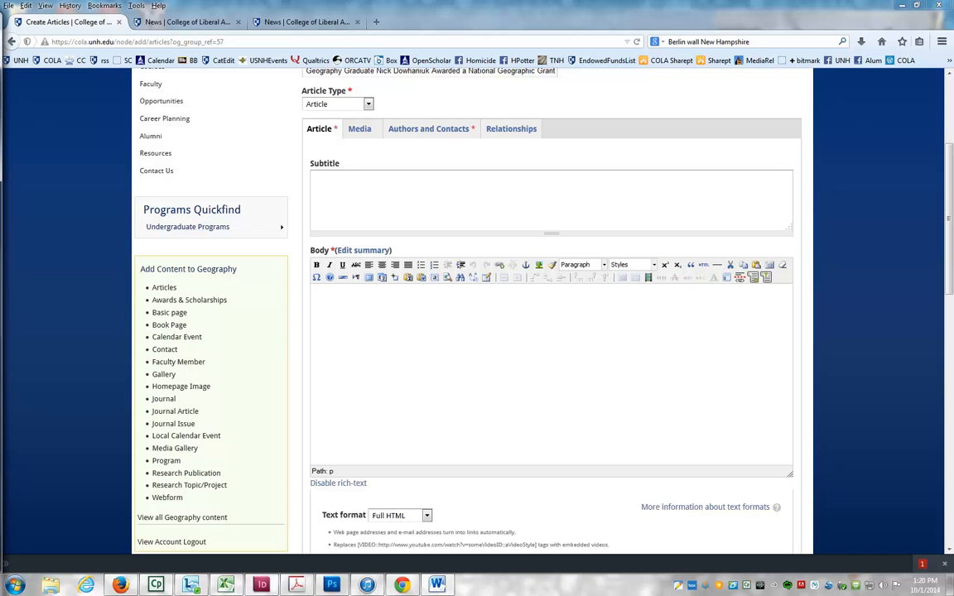
{"action": "left_click", "coordinate": [370, 318]}
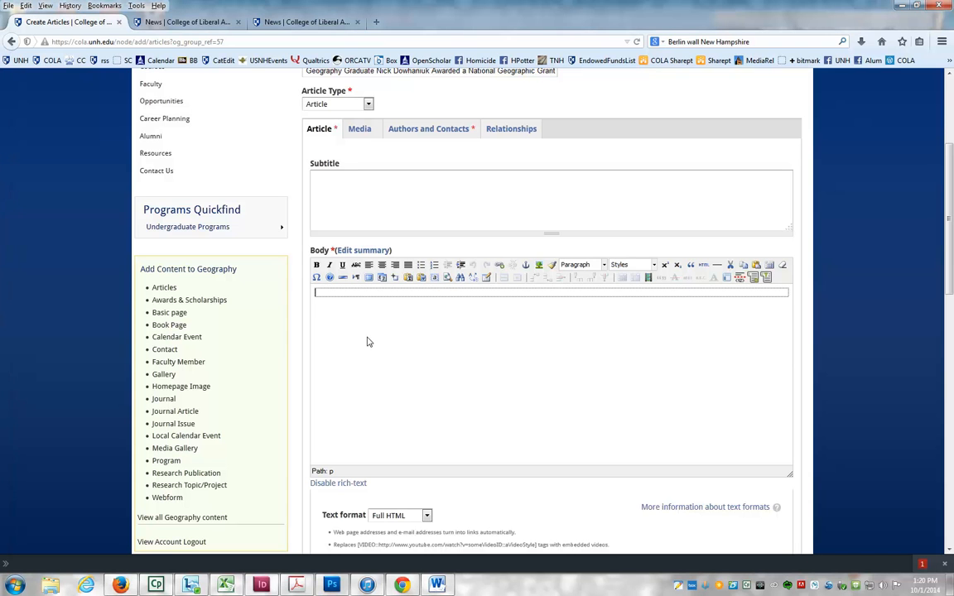
{"action": "left_click", "coordinate": [409, 278]}
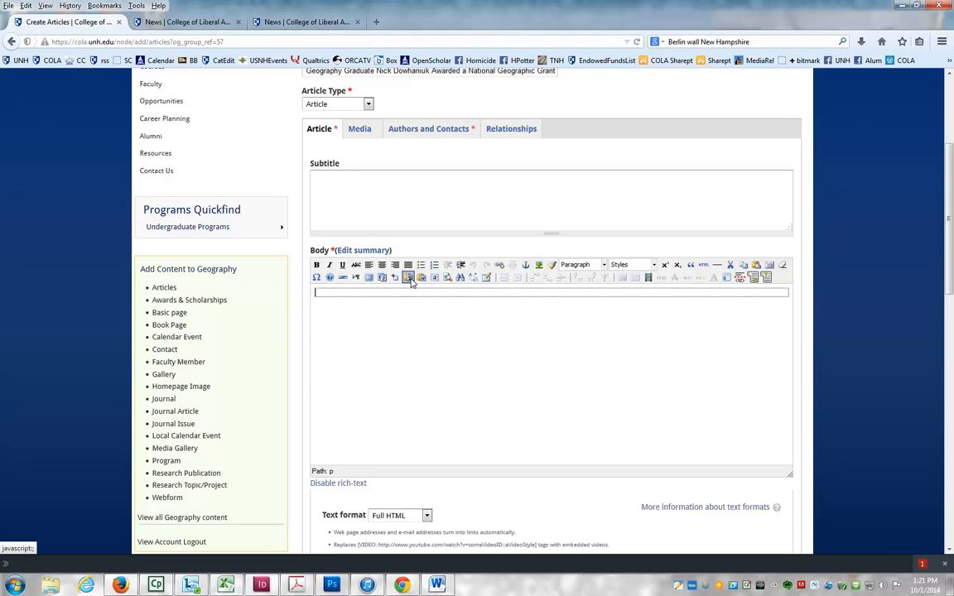
{"action": "key", "text": "ctrl+v"}
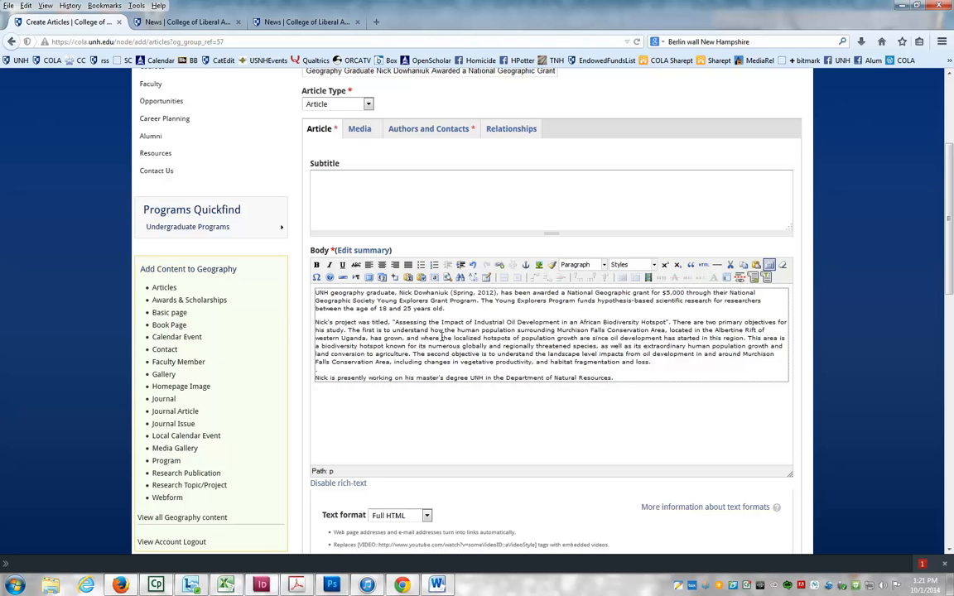
{"action": "scroll", "coordinate": [737, 326], "scroll_direction": "down", "scroll_amount": 3}
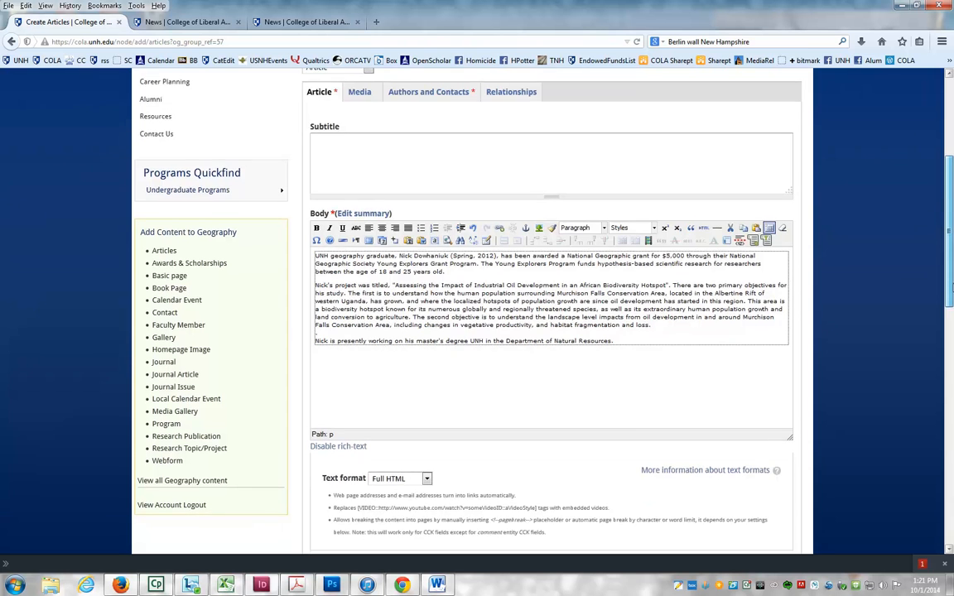
- Scroll through the rest of the article form and switch between the Article and Media tabs
{"action": "scroll", "coordinate": [294, 370], "scroll_direction": "down", "scroll_amount": 3}
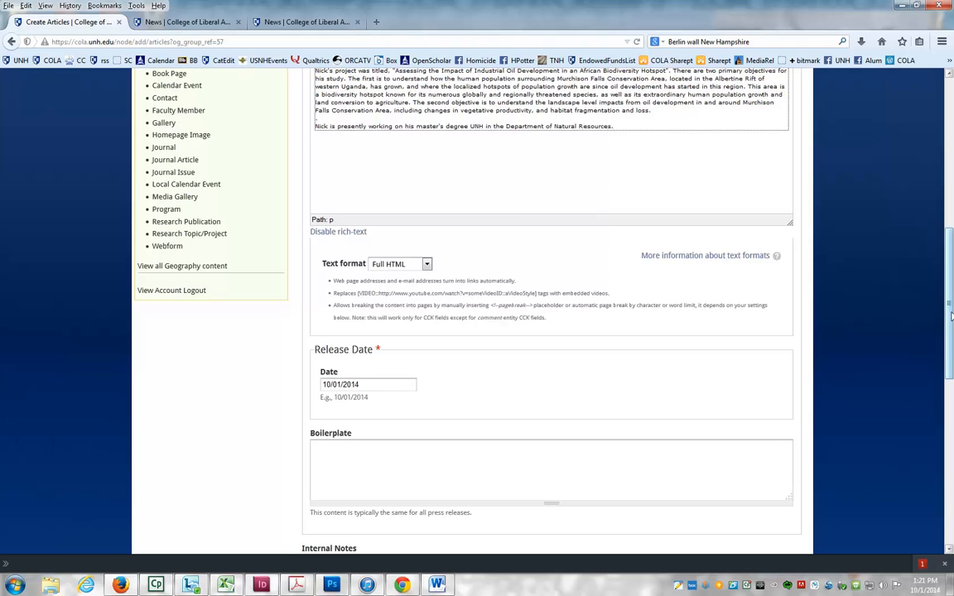
{"action": "scroll", "coordinate": [949, 308], "scroll_direction": "down", "scroll_amount": 5}
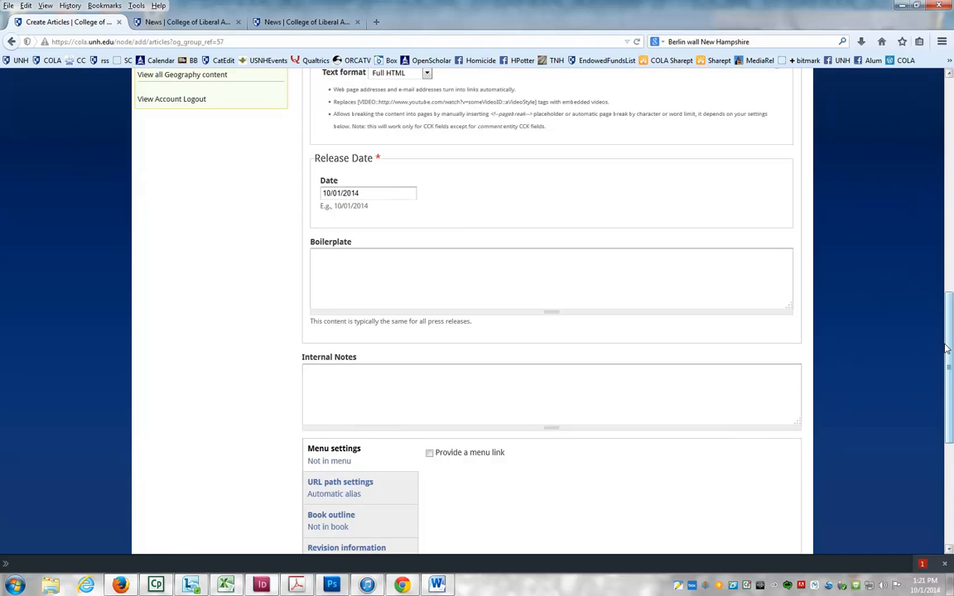
{"action": "left_click_drag", "start_coordinate": [949, 346], "coordinate": [951, 157]}
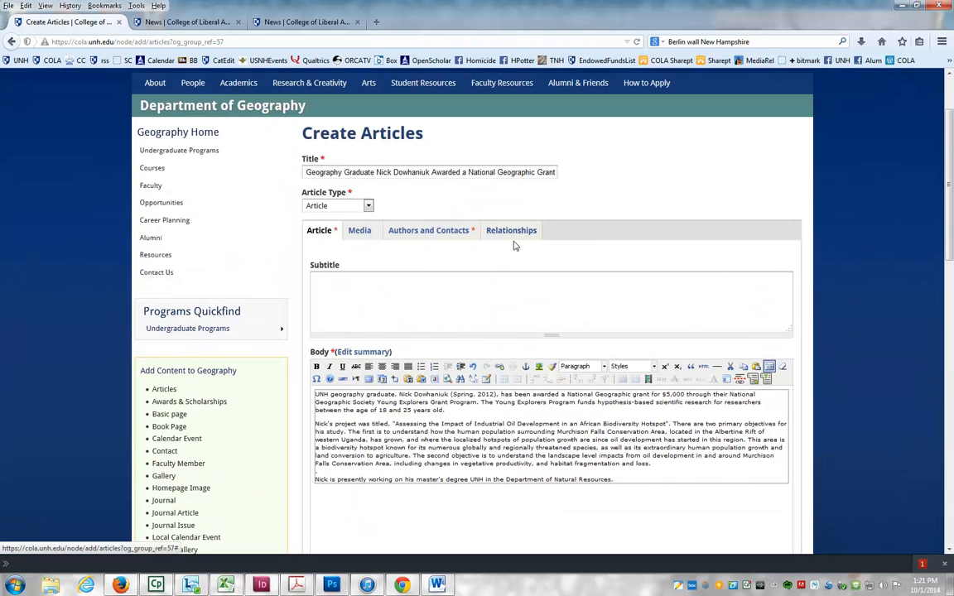
{"action": "left_click", "coordinate": [361, 231]}
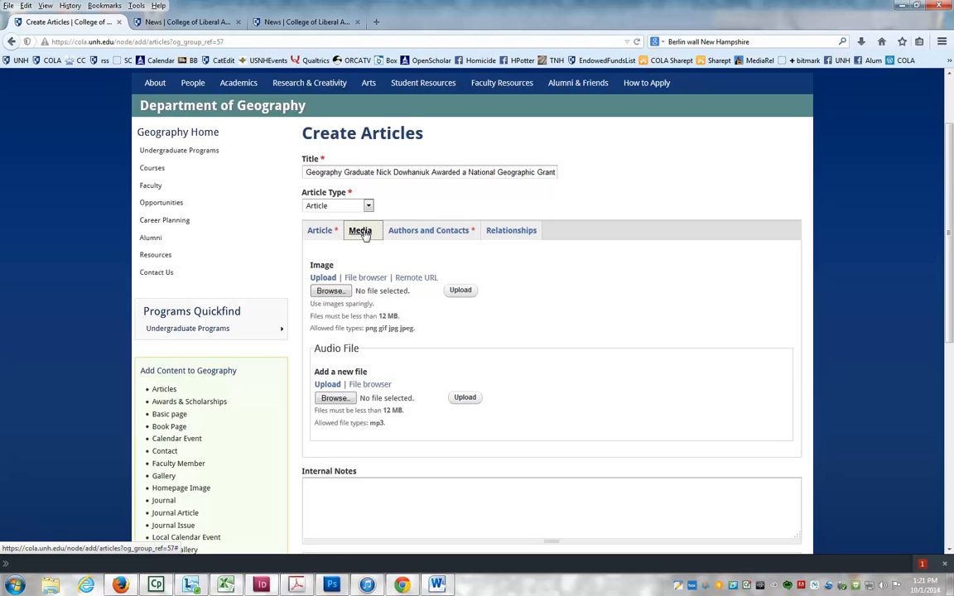
{"action": "left_click", "coordinate": [329, 236]}
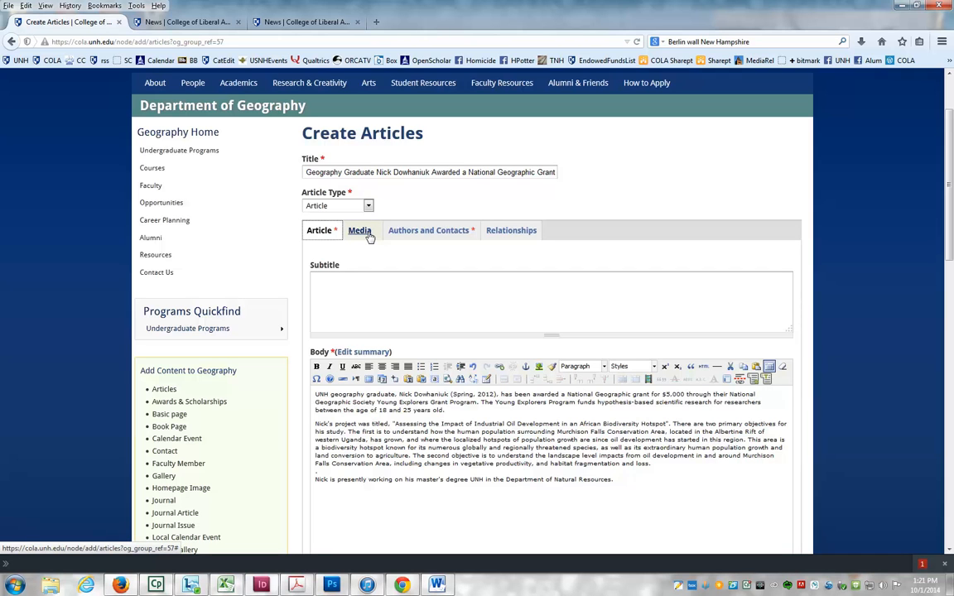
{"action": "left_click", "coordinate": [361, 232]}
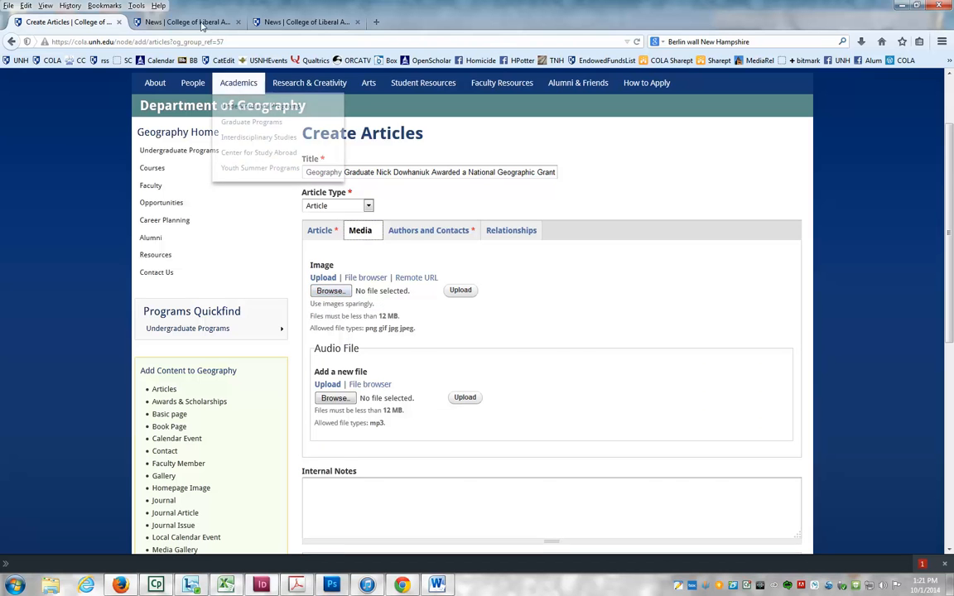
- Filter the College of Liberal Arts News listing by the Article publication type
{"action": "left_click", "coordinate": [182, 22]}
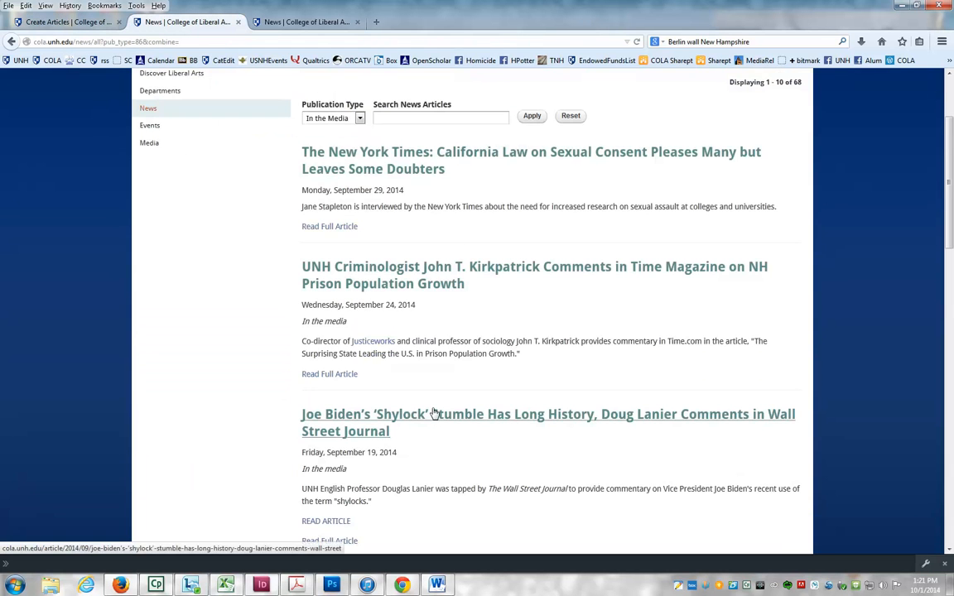
{"action": "left_click", "coordinate": [331, 119]}
{"action": "left_click", "coordinate": [331, 141]}
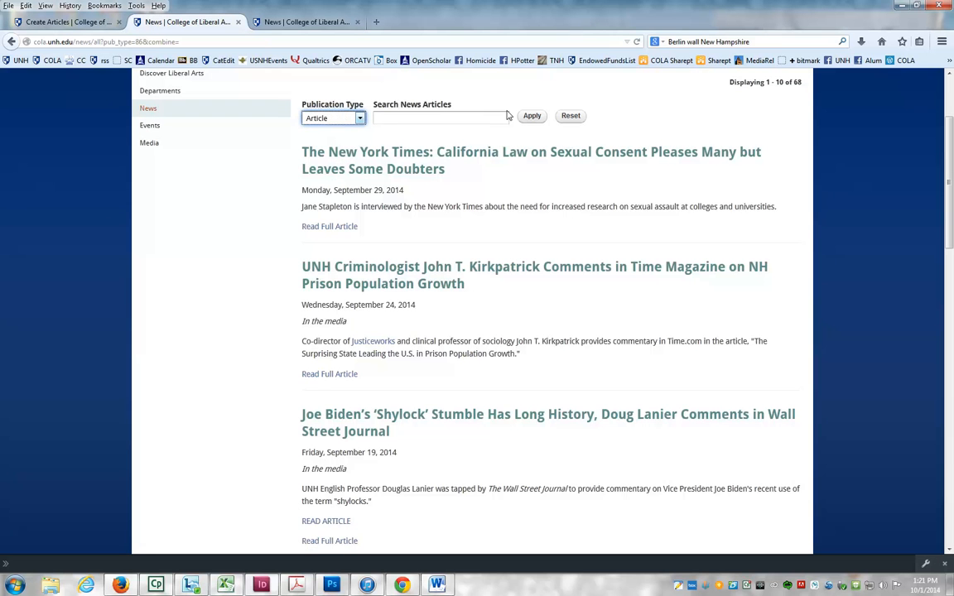
{"action": "left_click", "coordinate": [532, 121]}
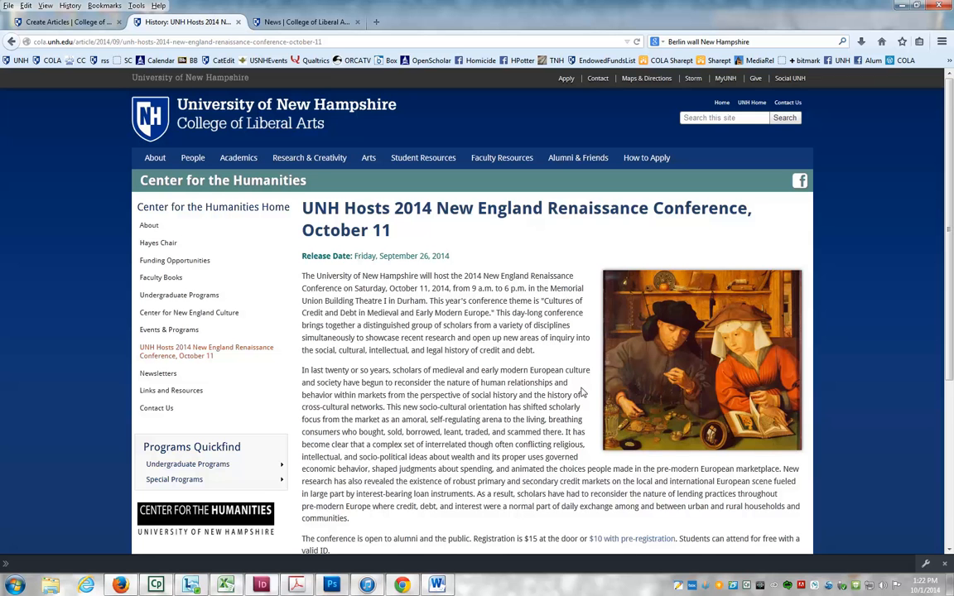
- Upload the graduate's JPG photo from the alumni pictures folder as the article's image
{"action": "left_click", "coordinate": [80, 25]}
{"action": "left_click", "coordinate": [334, 293]}
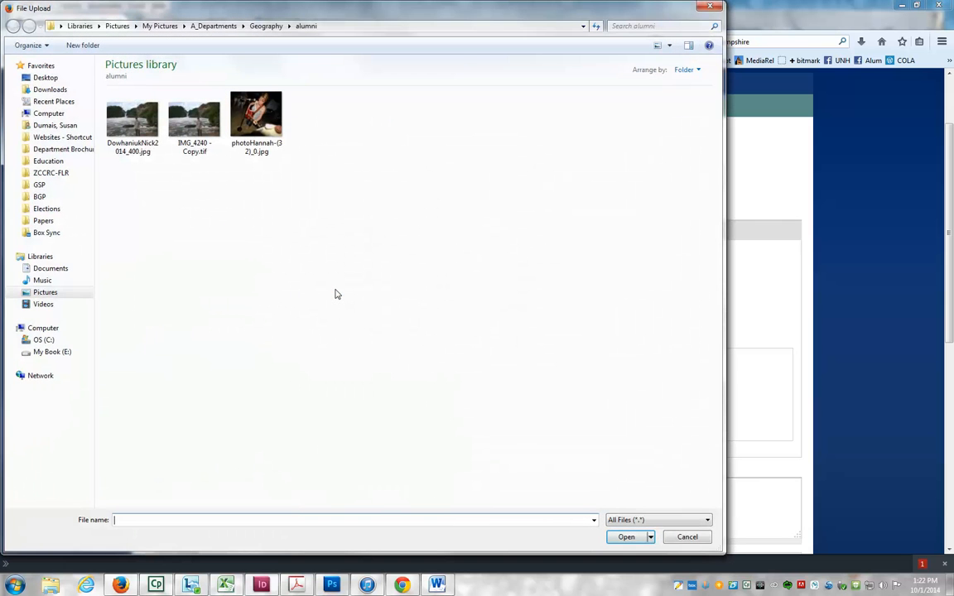
{"action": "double_click", "coordinate": [127, 125]}
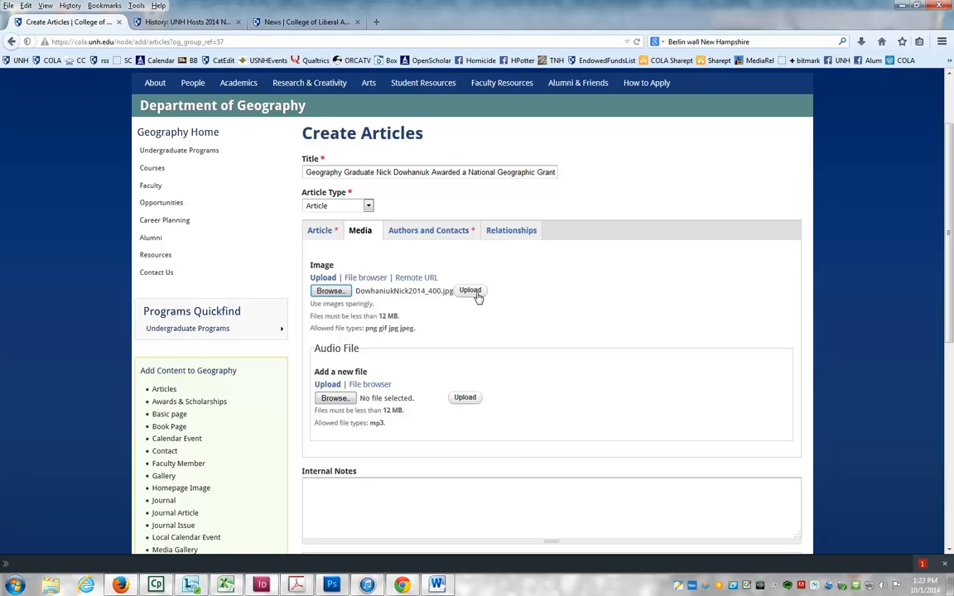
{"action": "left_click", "coordinate": [472, 292]}
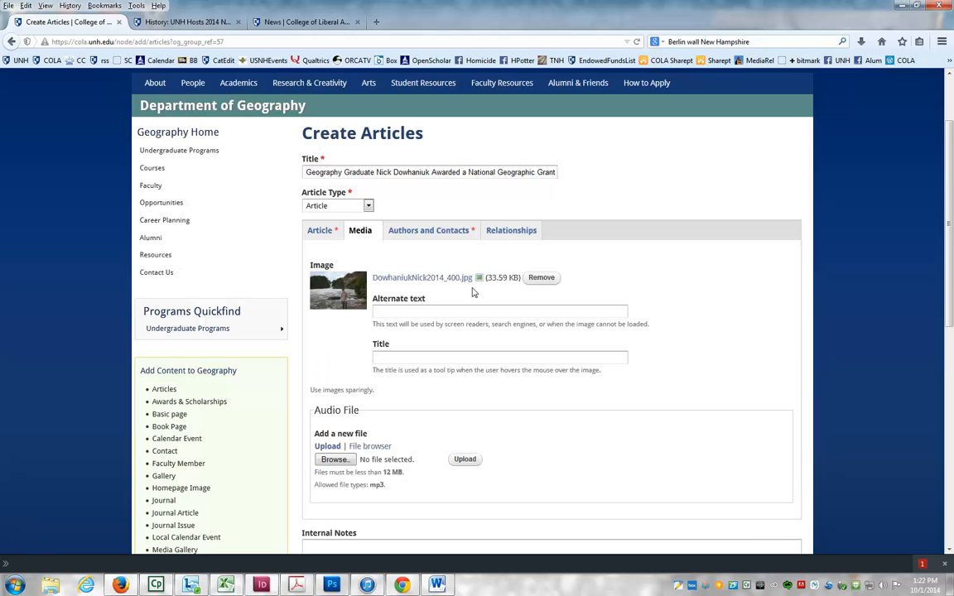
- Enter the image's alternate text as a photo of the graduate, by full name, at water
{"action": "left_click", "coordinate": [418, 311]}
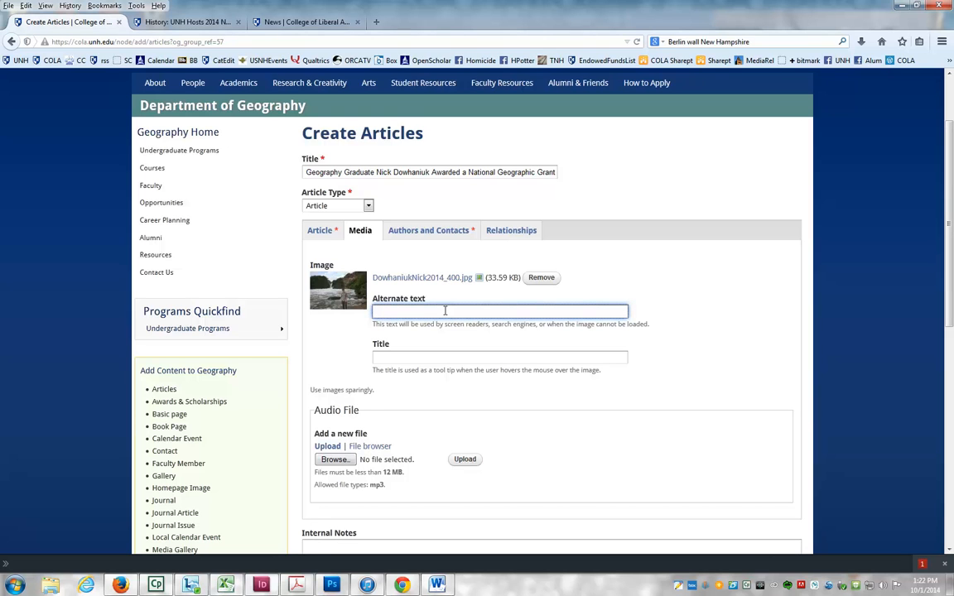
{"action": "type", "text": "Nick"}
{"action": "key", "text": "BackSpace"}
{"action": "key", "text": "BackSpace"}
{"action": "key", "text": "BackSpace"}
{"action": "key", "text": "BackSpace"}
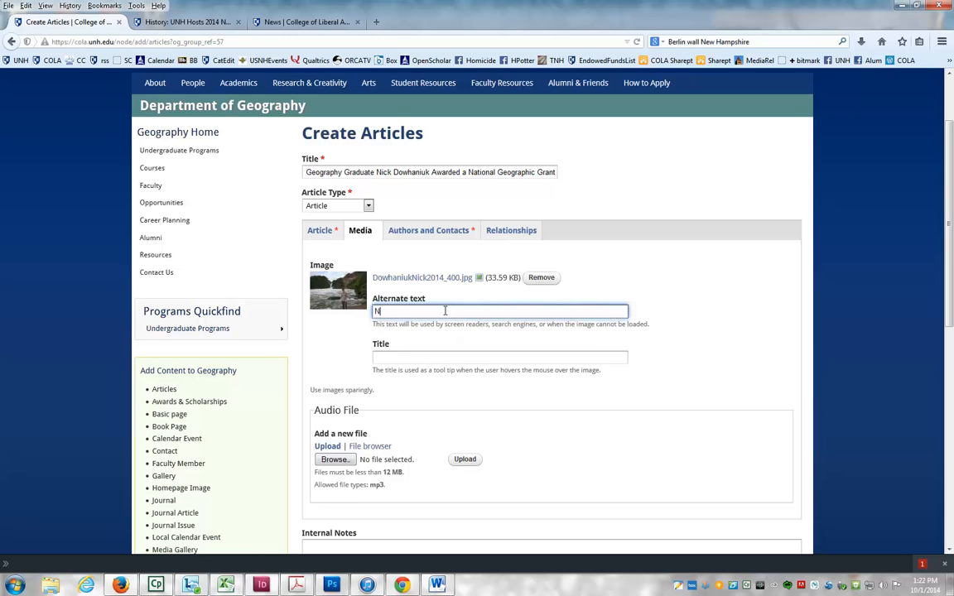
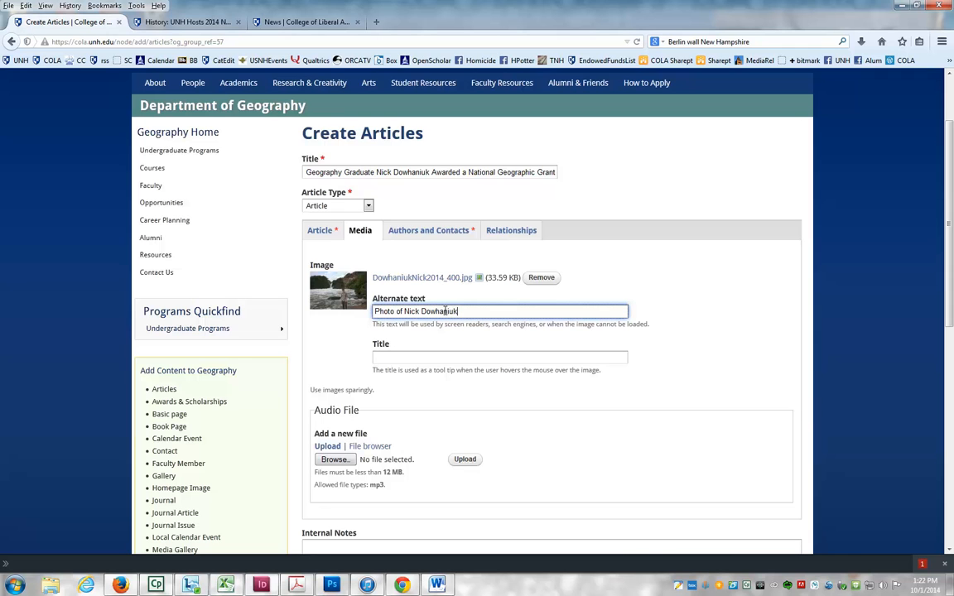
{"action": "type", "text": " at water"}
{"action": "left_click", "coordinate": [712, 341]}
{"action": "scroll", "coordinate": [713, 343], "scroll_direction": "down", "scroll_amount": 2}
{"action": "scroll", "coordinate": [711, 341], "scroll_direction": "down", "scroll_amount": 6}
{"action": "scroll", "coordinate": [712, 341], "scroll_direction": "up", "scroll_amount": 7}
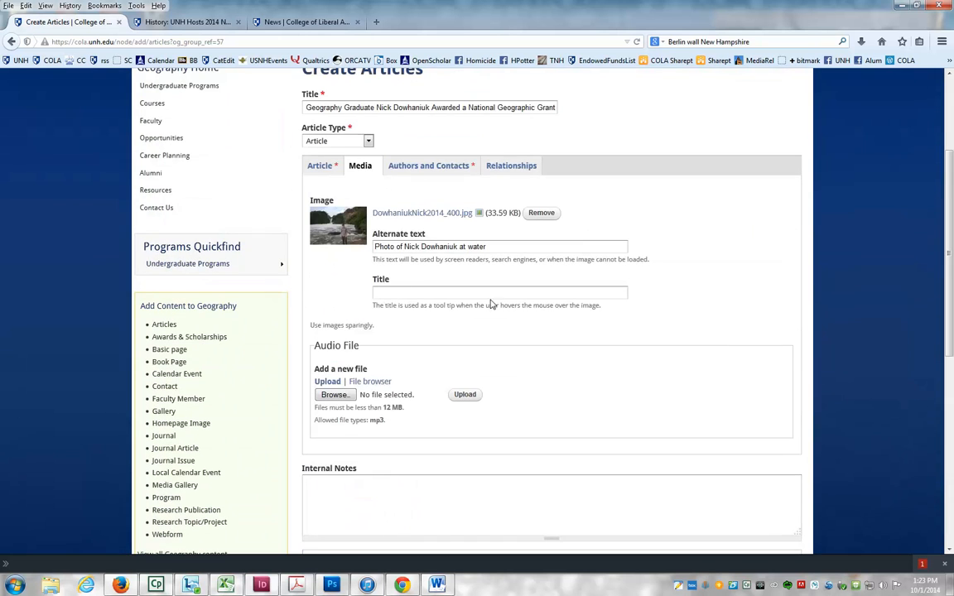
- Add the required author by entering a staff contact's name and picking it from the suggestions
{"action": "left_click", "coordinate": [420, 166]}
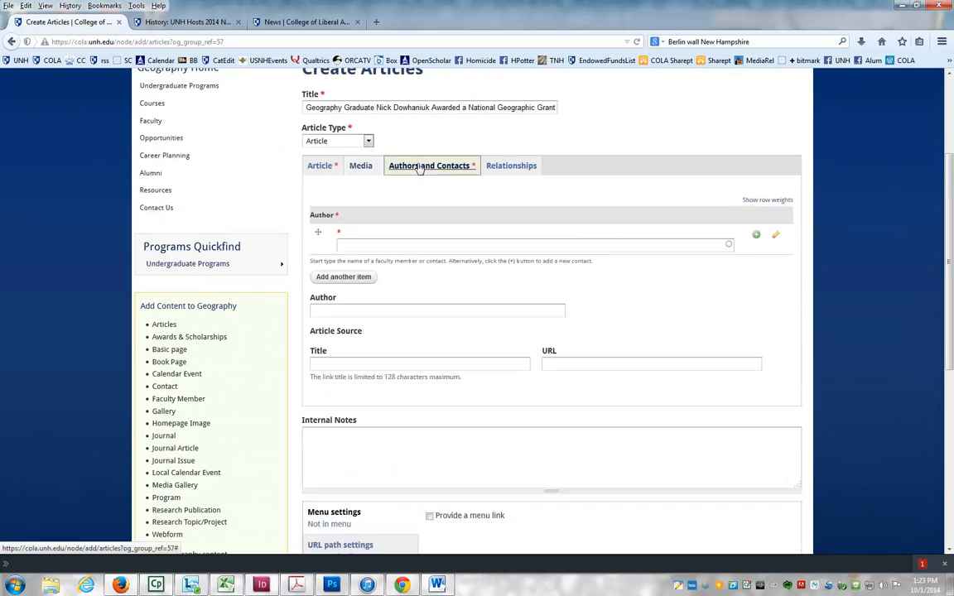
{"action": "left_click", "coordinate": [357, 244]}
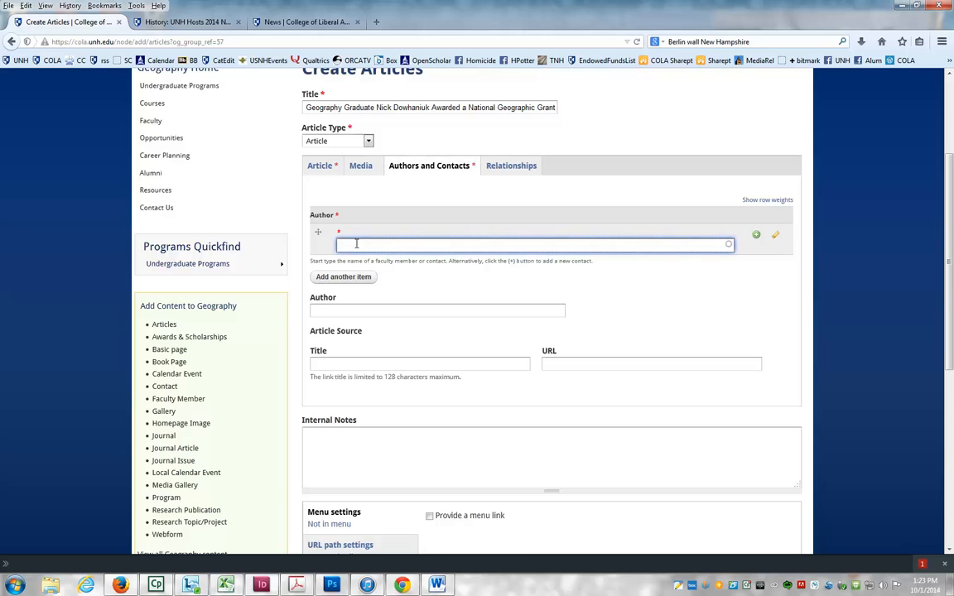
{"action": "type", "text": "Virginia"}
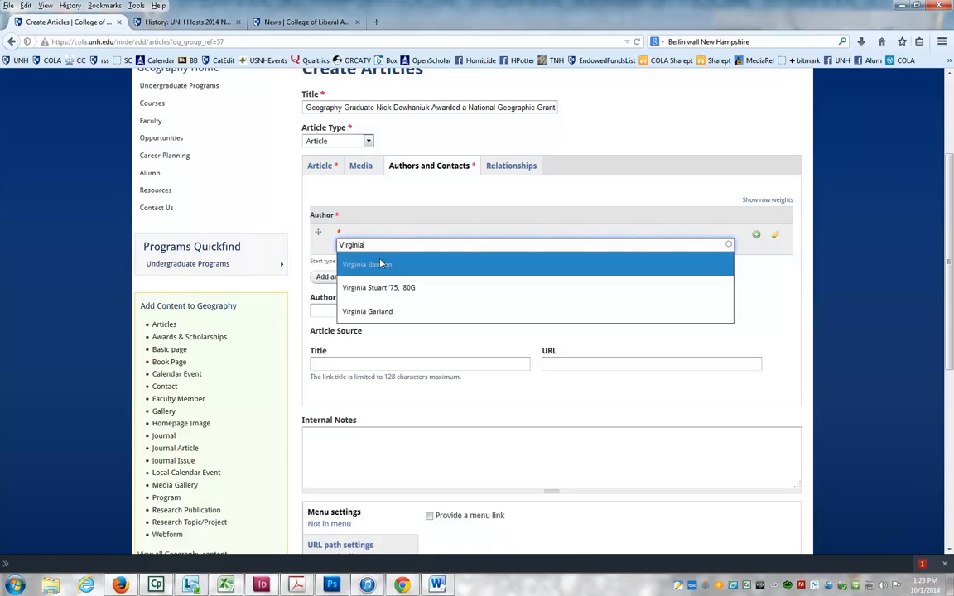
{"action": "left_click", "coordinate": [380, 267]}
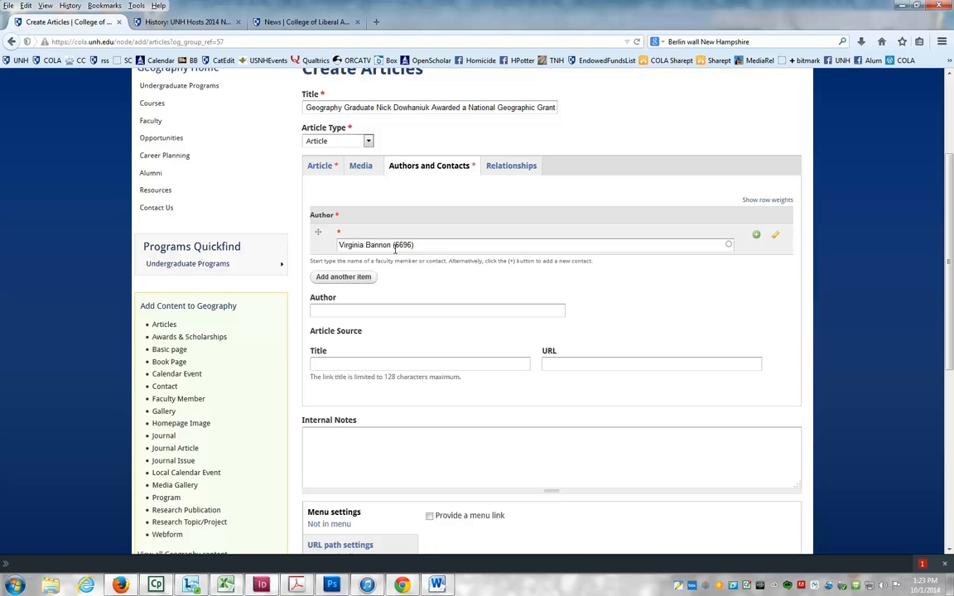
{"action": "left_click", "coordinate": [364, 311]}
{"action": "type", "text": "by Virgini"}
{"action": "key", "text": "BackSpace"}
{"action": "key", "text": "BackSpace"}
{"action": "key", "text": "BackSpace"}
{"action": "key", "text": "BackSpace"}
{"action": "key", "text": "BackSpace"}
{"action": "key", "text": "BackSpace"}
{"action": "key", "text": "BackSpace"}
{"action": "key", "text": "BackSpace"}
{"action": "key", "text": "BackSpace"}
{"action": "key", "text": "BackSpace"}
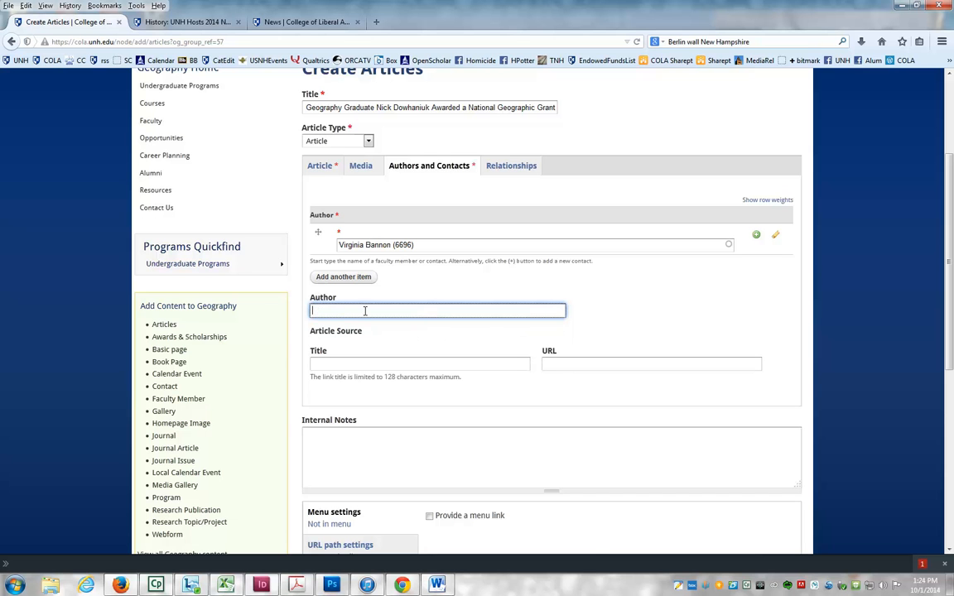
- Review how the comparable news article credits its author at the bottom of its page
{"action": "left_click", "coordinate": [200, 24]}
{"action": "scroll", "coordinate": [356, 332], "scroll_direction": "down", "scroll_amount": 3}
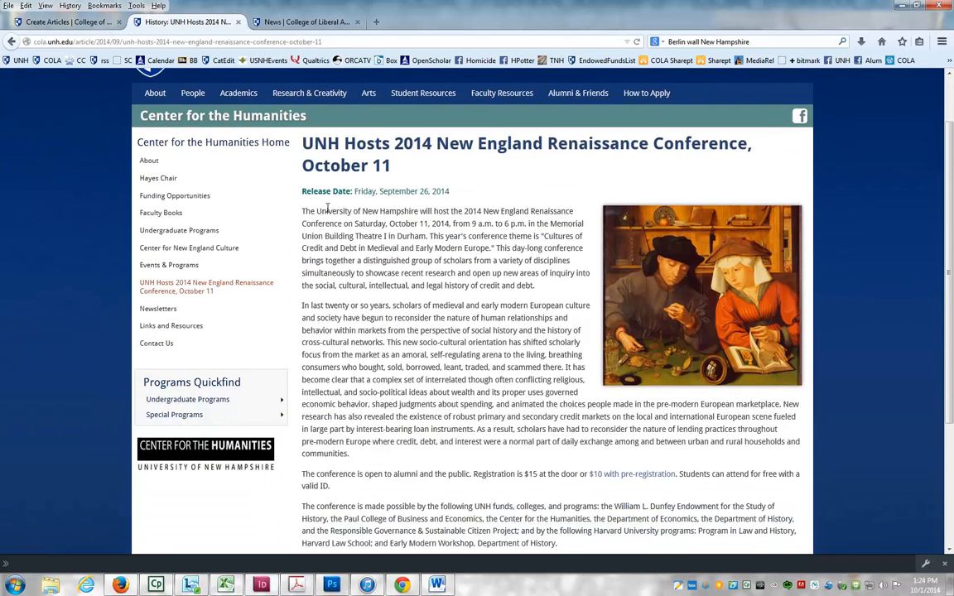
{"action": "scroll", "coordinate": [364, 274], "scroll_direction": "down", "scroll_amount": 4}
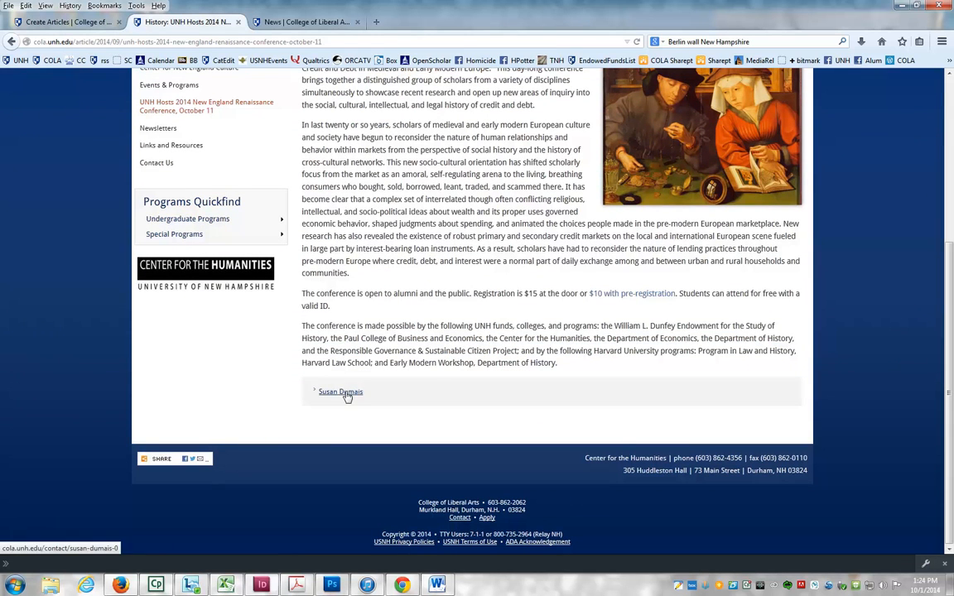
{"action": "scroll", "coordinate": [460, 320], "scroll_direction": "up", "scroll_amount": 3}
{"action": "scroll", "coordinate": [459, 320], "scroll_direction": "up", "scroll_amount": 1}
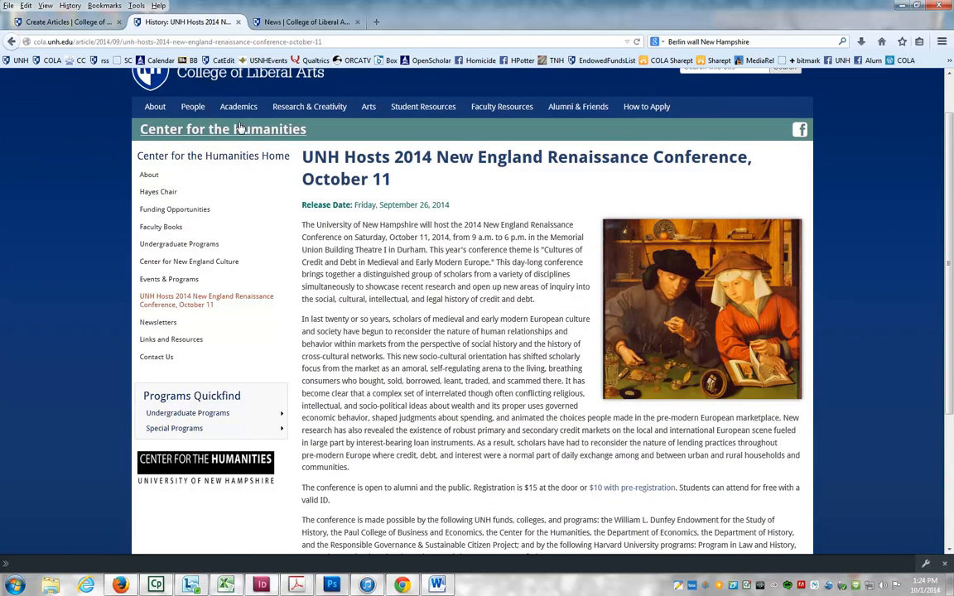
{"action": "left_click", "coordinate": [73, 27]}
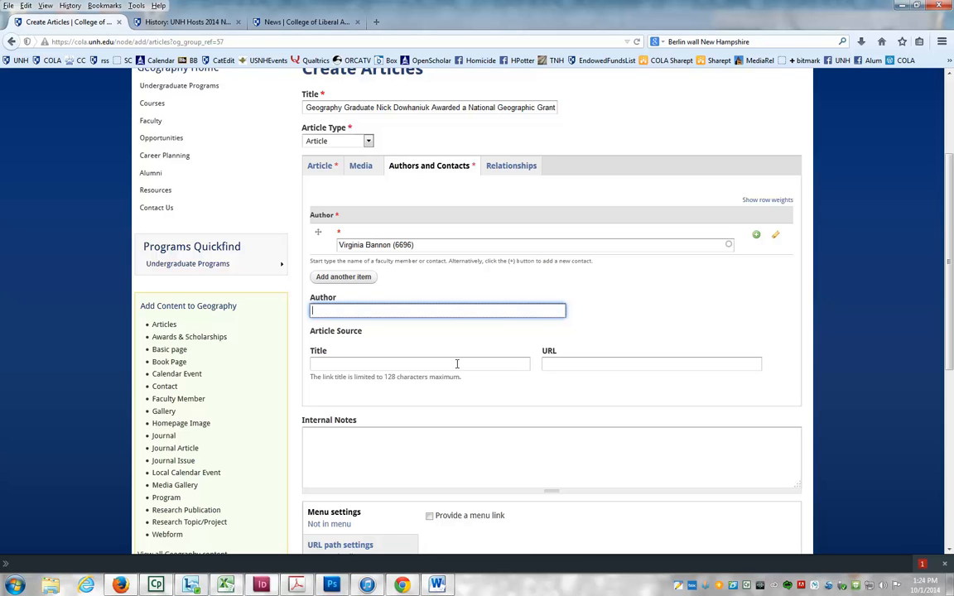
{"action": "left_click", "coordinate": [328, 362]}
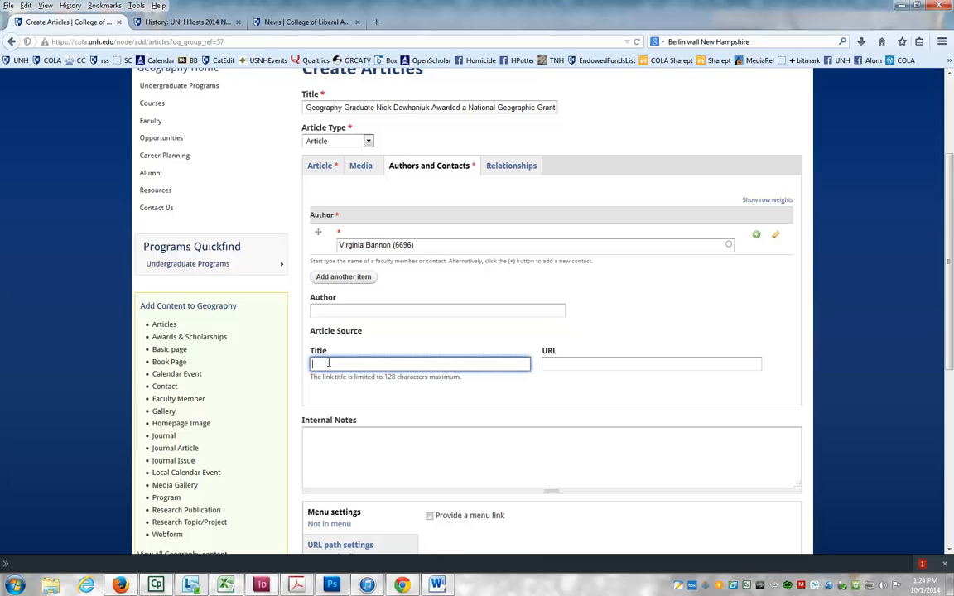
{"action": "type", "text": "UNH Today"}
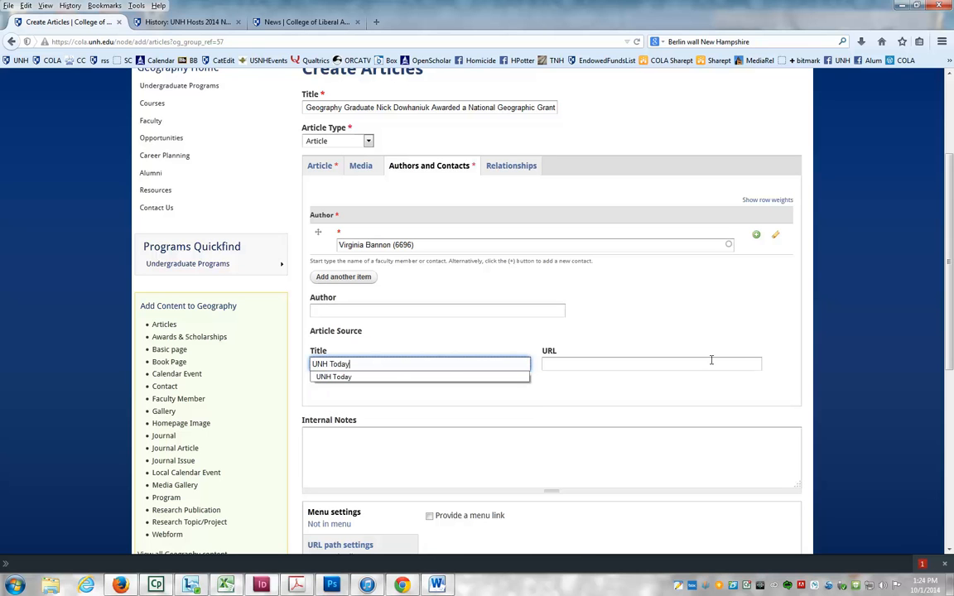
{"action": "left_click", "coordinate": [628, 365]}
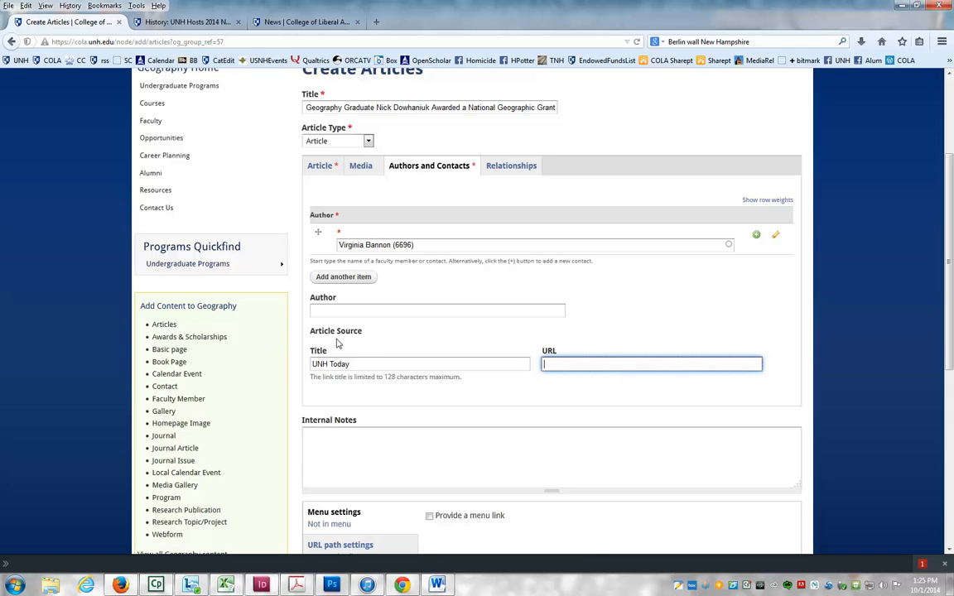
{"action": "left_click_drag", "start_coordinate": [362, 364], "coordinate": [291, 365]}
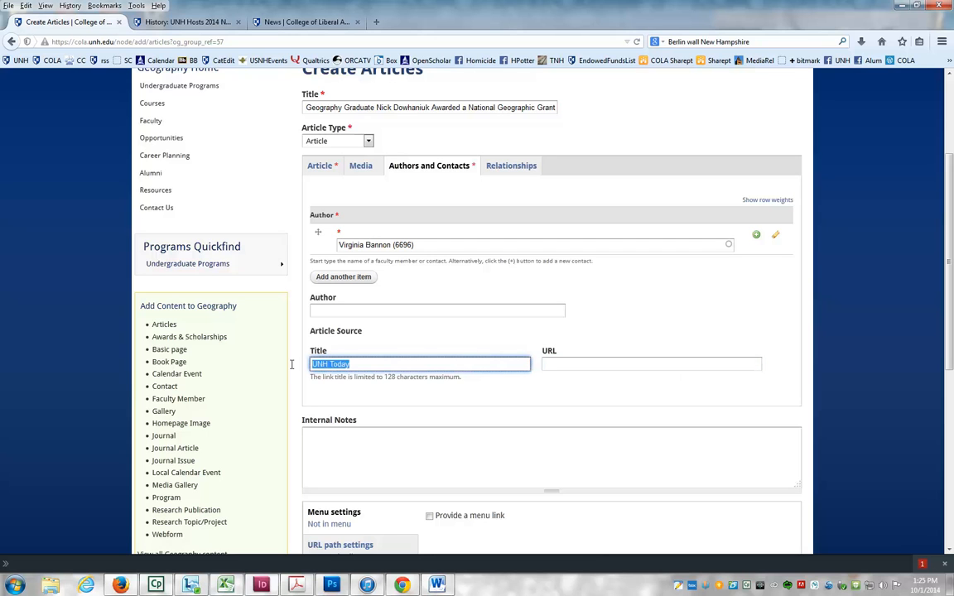
{"action": "key", "text": "BackSpace"}
- Check the department selections in the Relationships tab and revisit the Article and Media tabs
{"action": "left_click", "coordinate": [512, 167]}
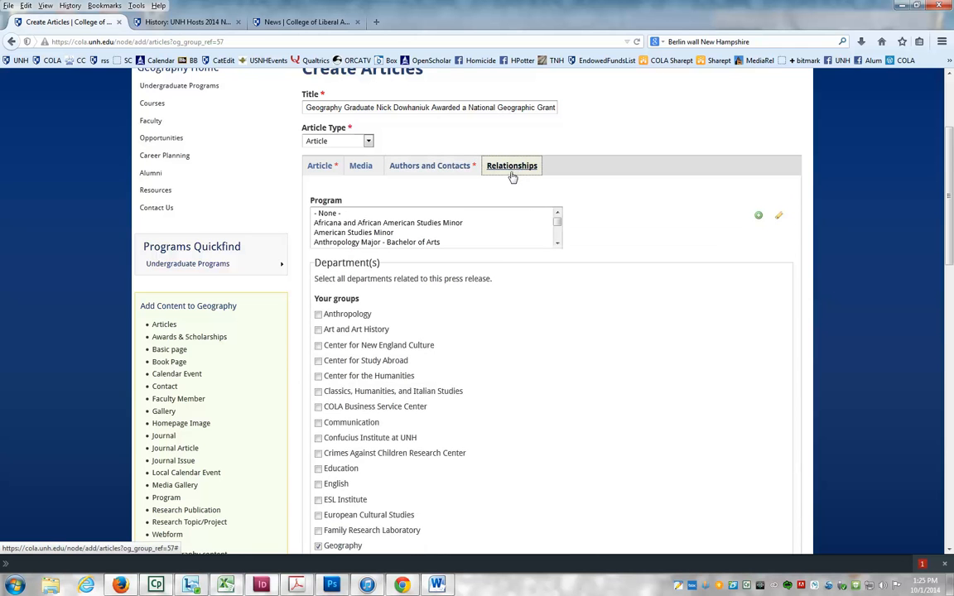
{"action": "scroll", "coordinate": [582, 260], "scroll_direction": "down", "scroll_amount": 4}
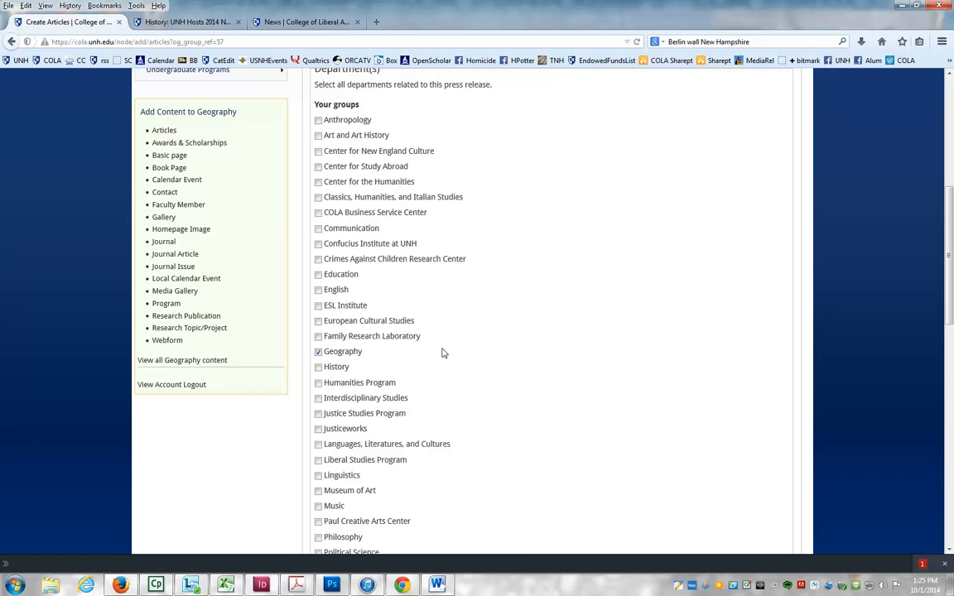
{"action": "scroll", "coordinate": [443, 353], "scroll_direction": "up", "scroll_amount": 5}
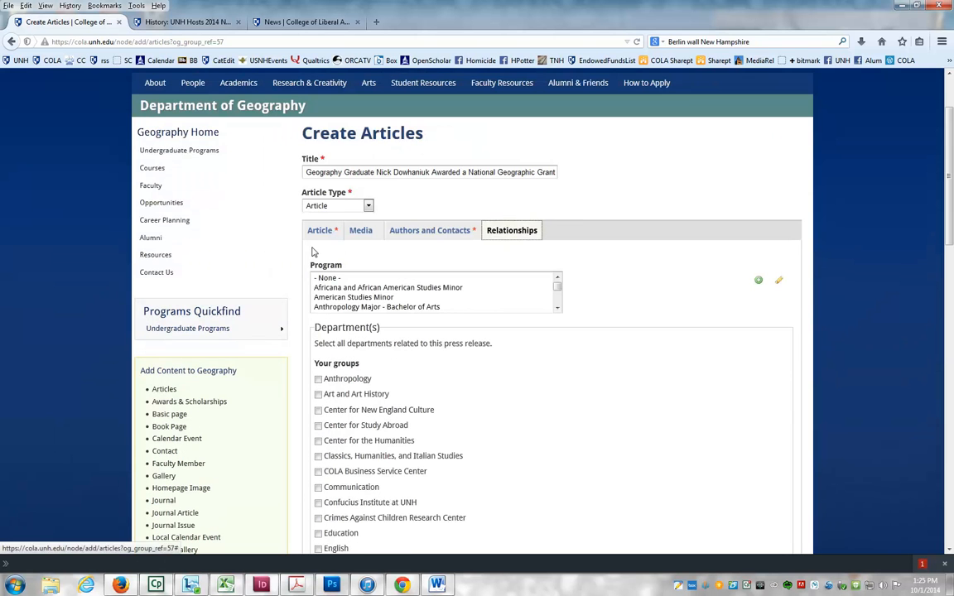
{"action": "left_click", "coordinate": [320, 232]}
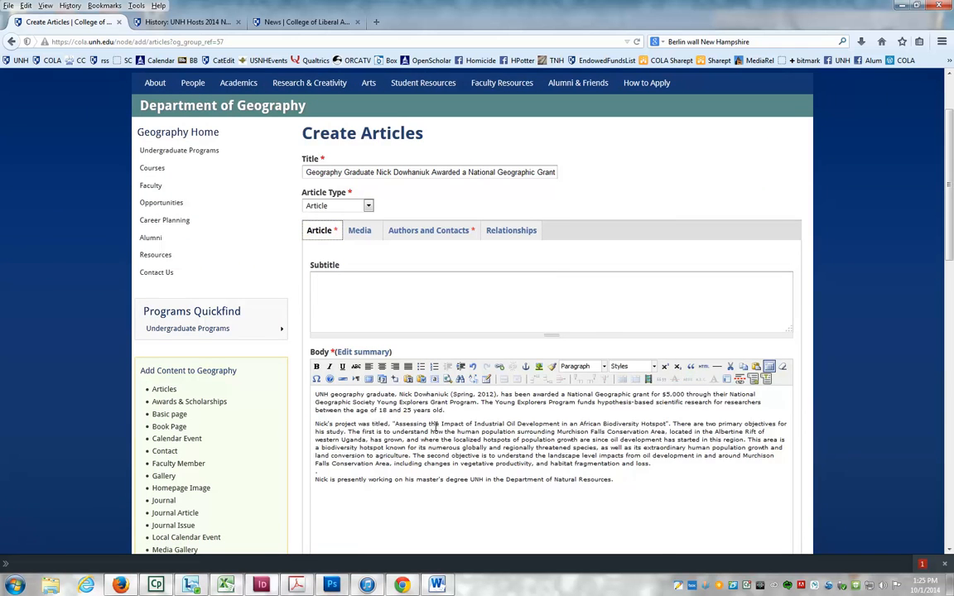
{"action": "left_click", "coordinate": [360, 232]}
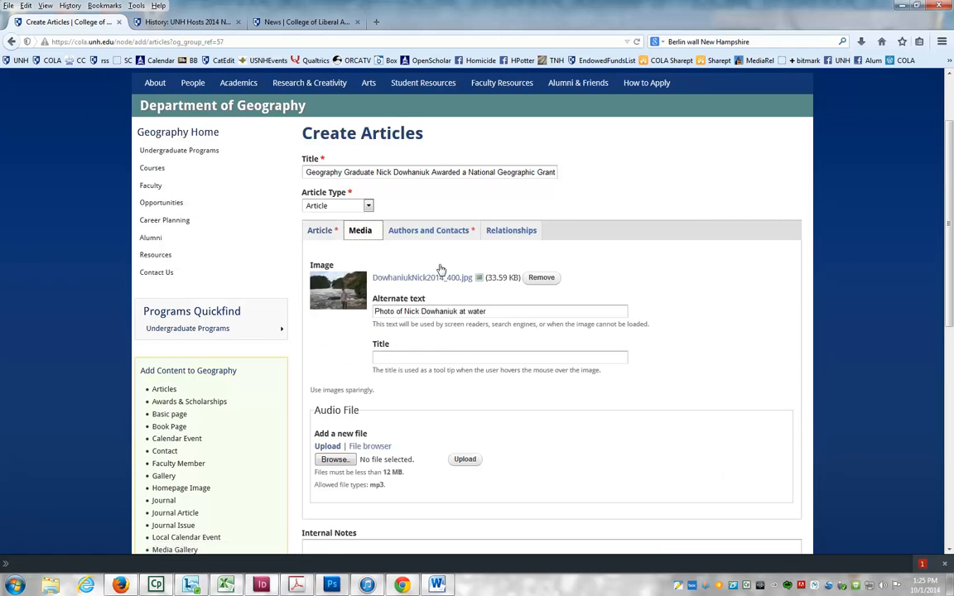
- Save the new article after a final check of its Authors and Contacts and Article tabs
{"action": "left_click", "coordinate": [431, 233]}
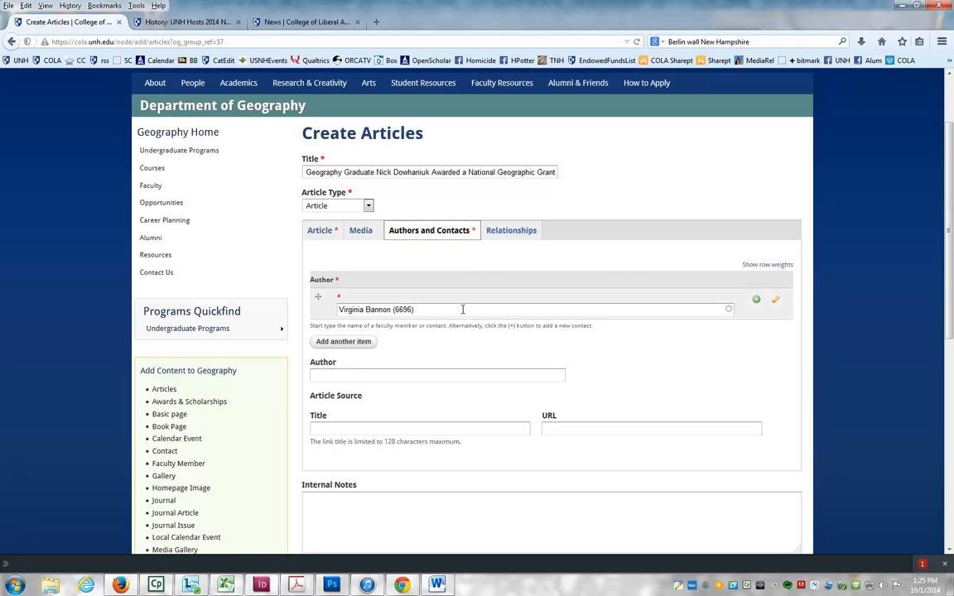
{"action": "left_click", "coordinate": [320, 233]}
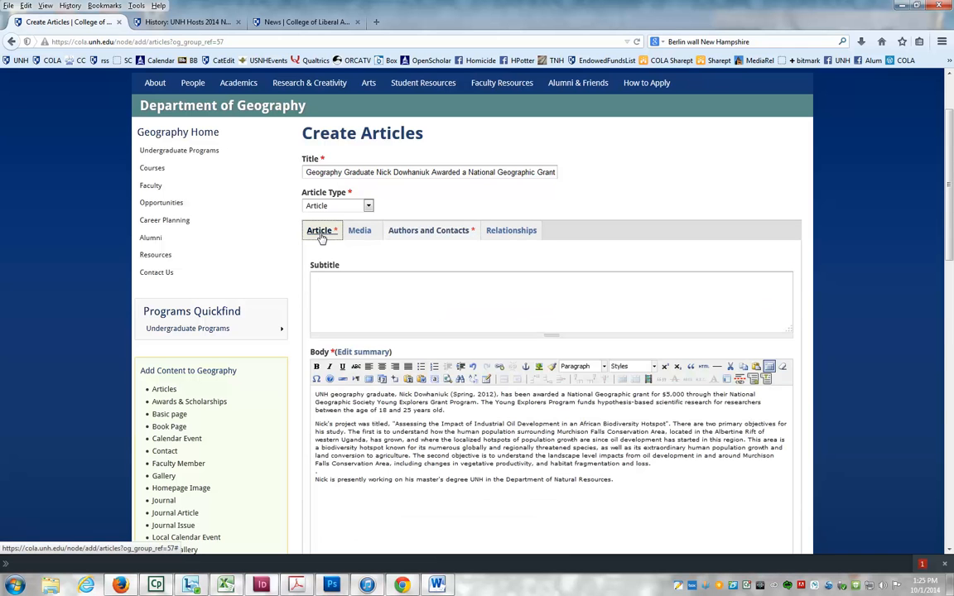
{"action": "left_click_drag", "start_coordinate": [948, 168], "coordinate": [948, 421]}
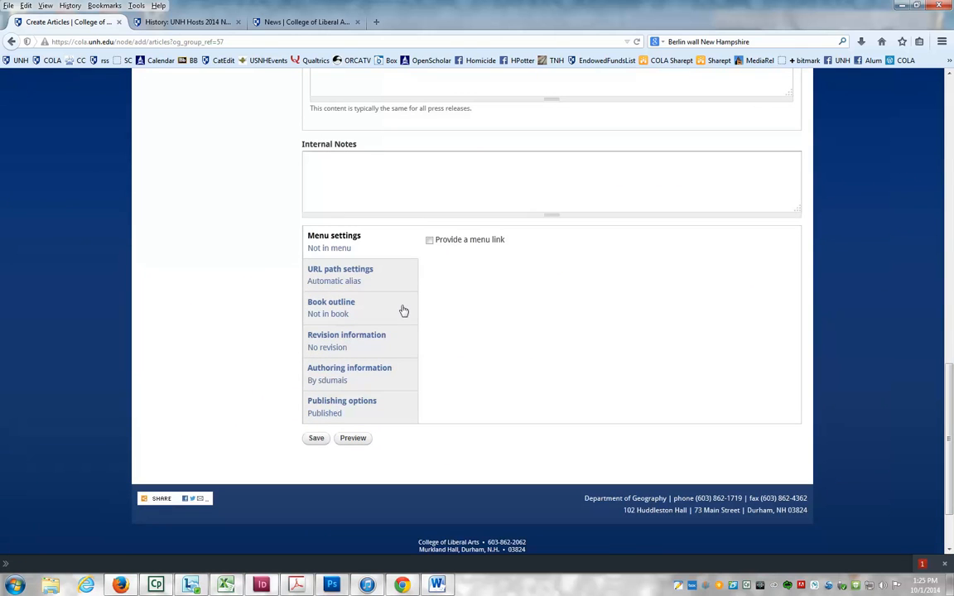
{"action": "left_click", "coordinate": [317, 439]}
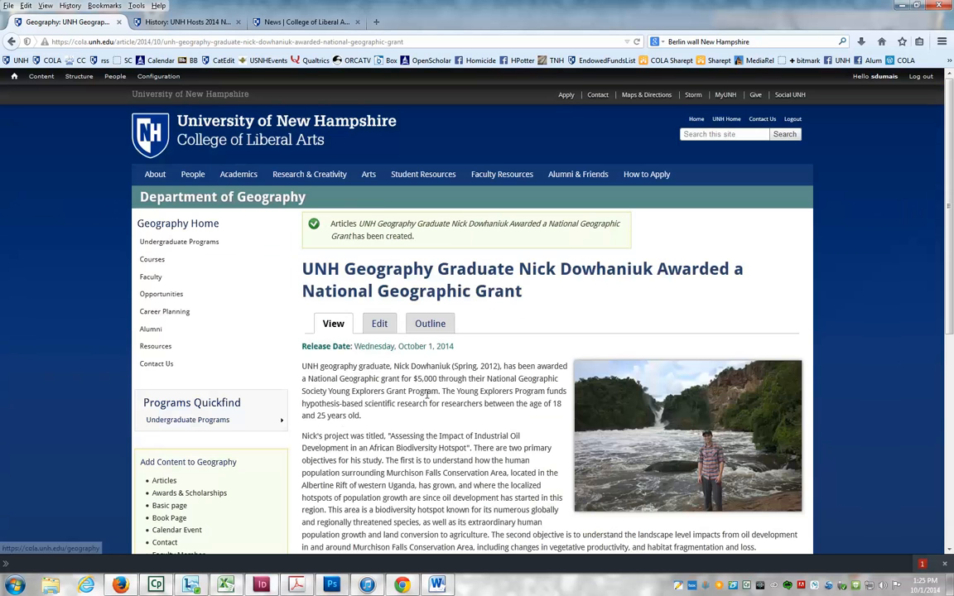
- Open the Department of Geography home page and its full Geography news listing to check for the new article
{"action": "scroll", "coordinate": [427, 394], "scroll_direction": "down", "scroll_amount": 3}
{"action": "scroll", "coordinate": [426, 394], "scroll_direction": "up", "scroll_amount": 3}
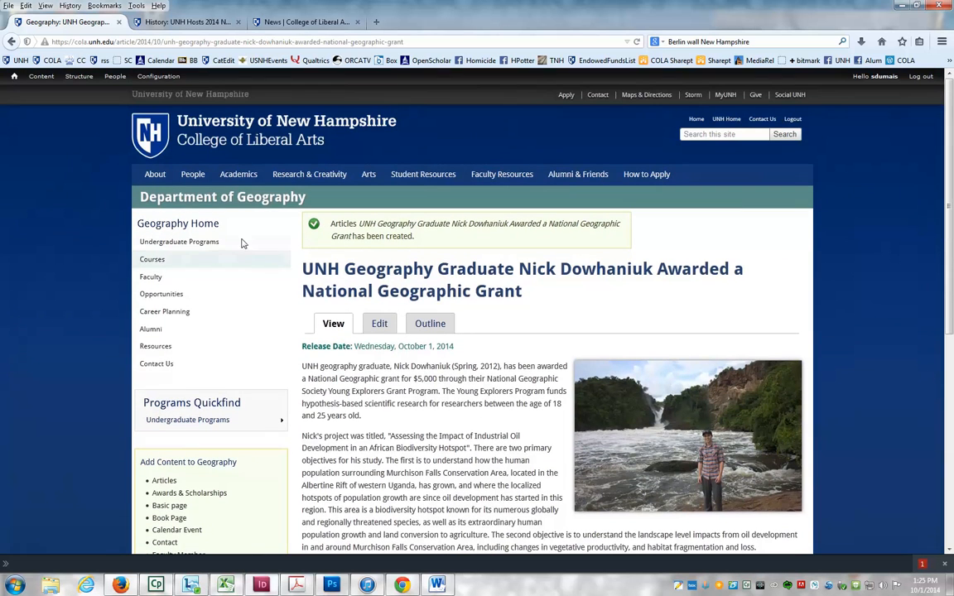
{"action": "left_click", "coordinate": [200, 200]}
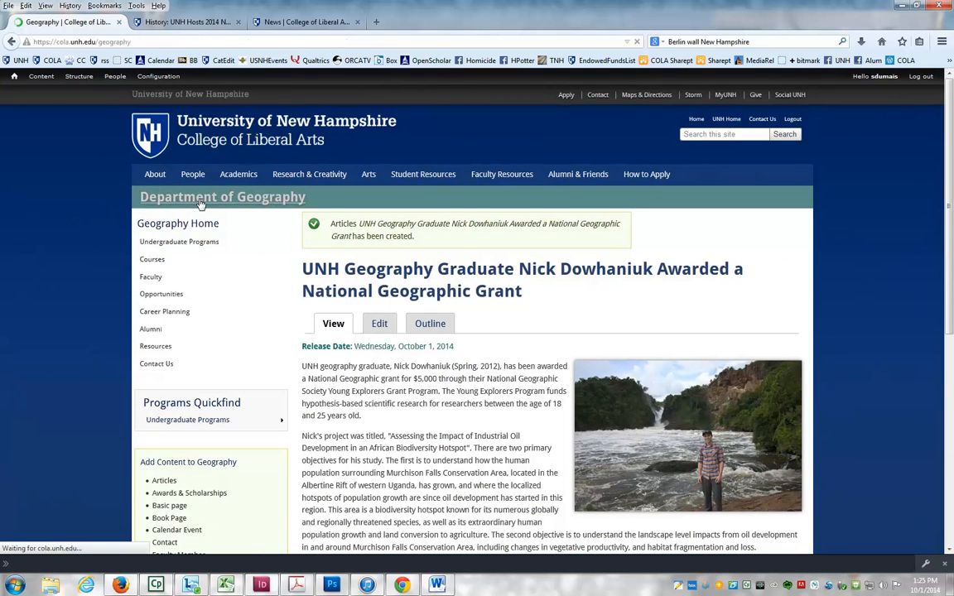
{"action": "scroll", "coordinate": [378, 373], "scroll_direction": "down", "scroll_amount": 3}
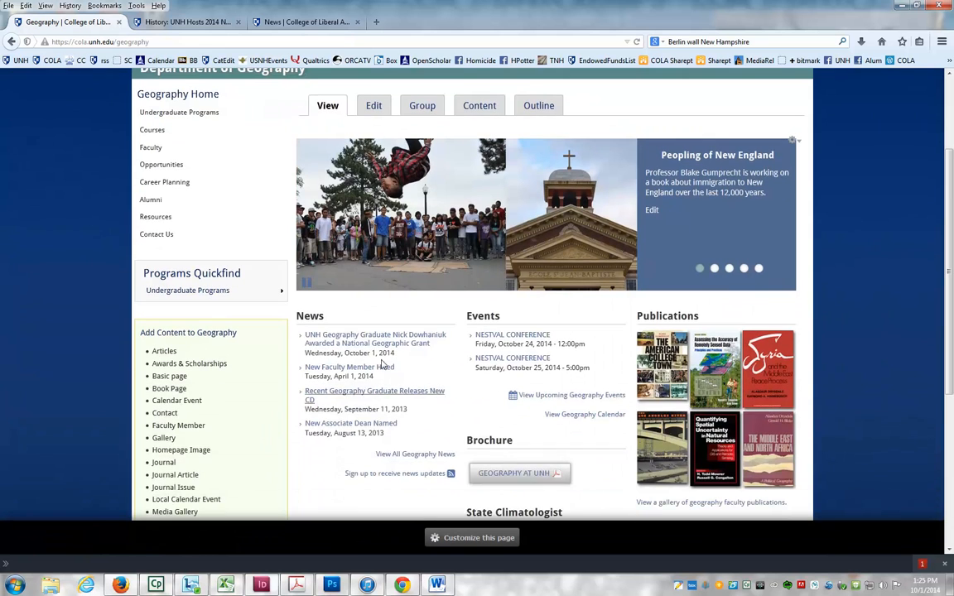
{"action": "left_click", "coordinate": [423, 455]}
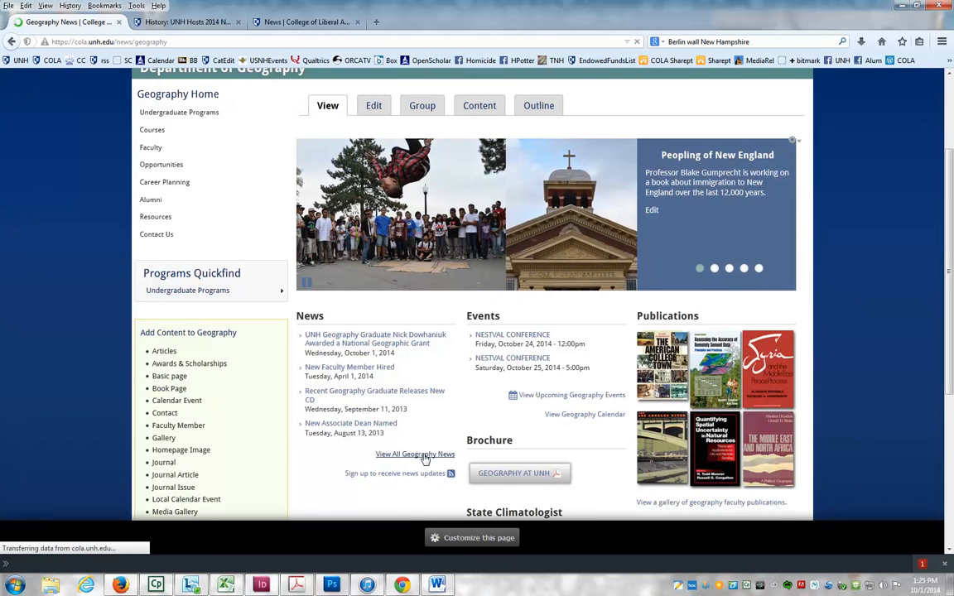